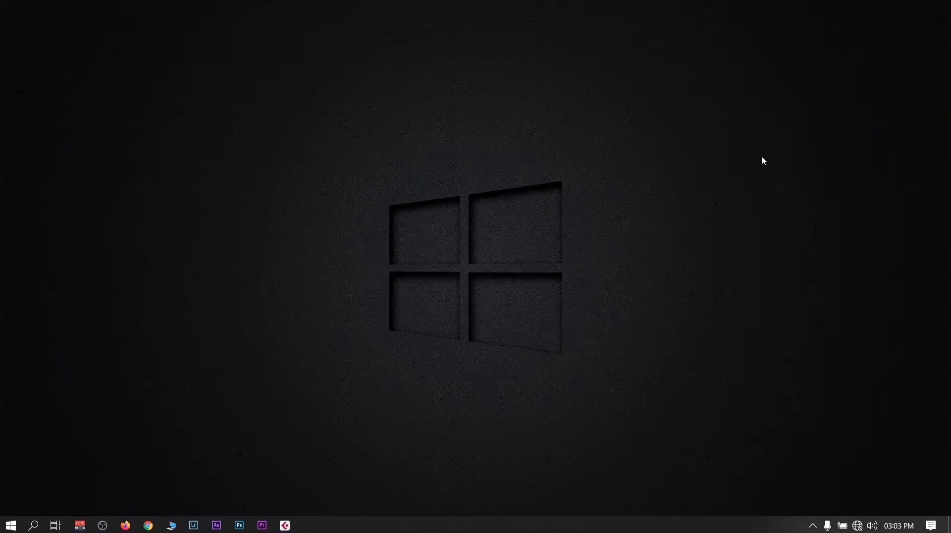
- Open the Cubase project and import the Piano Track audio file from the Projects > Extras folder at bar 1
left_click(285, 525)
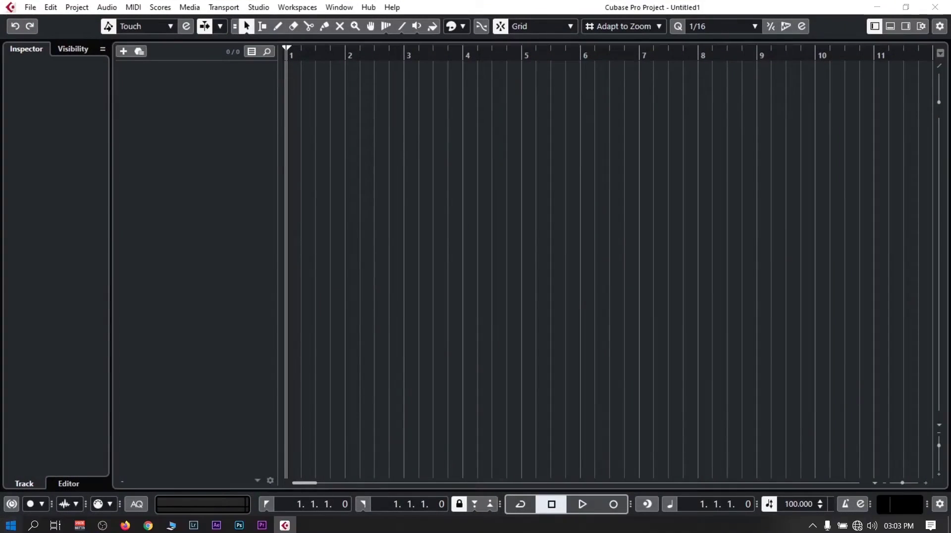
left_click(10, 525)
left_click(318, 176)
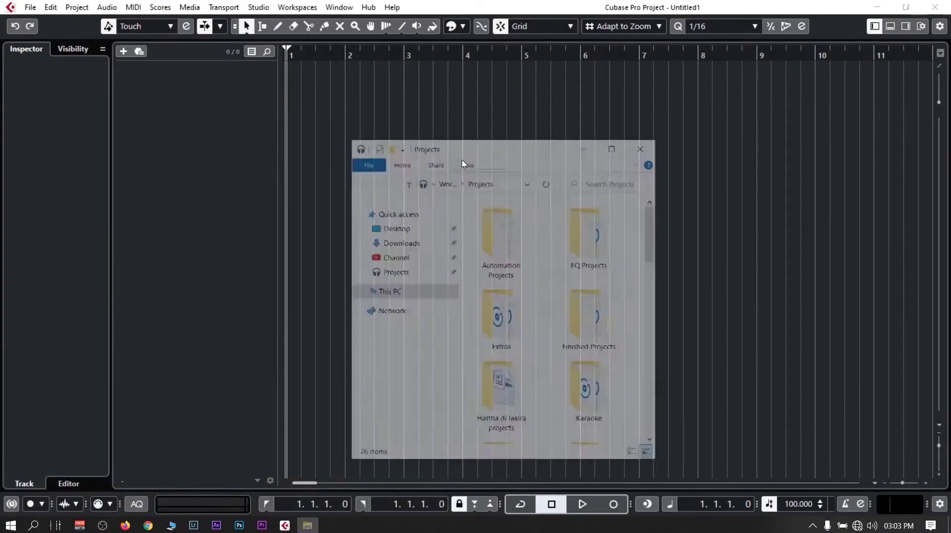
double_click(501, 325)
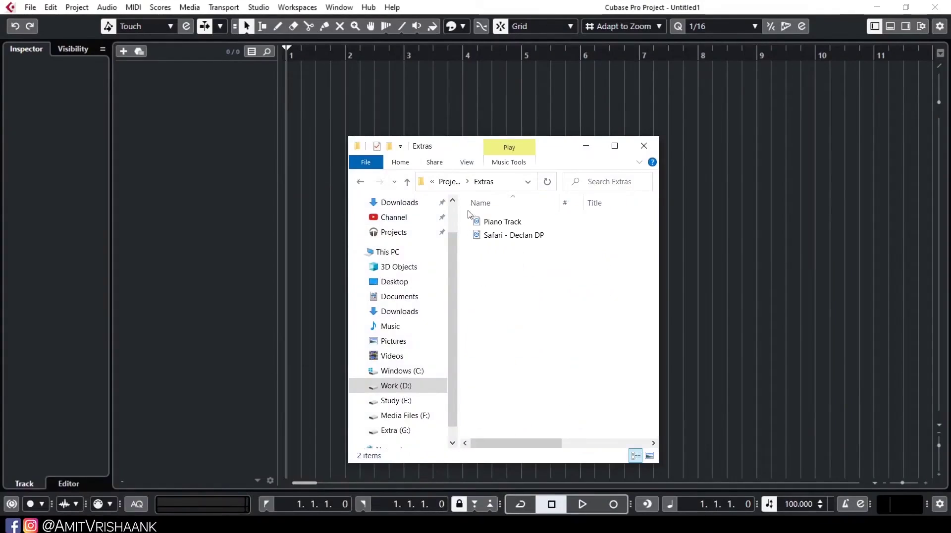
left_click_drag(501, 221, 287, 87)
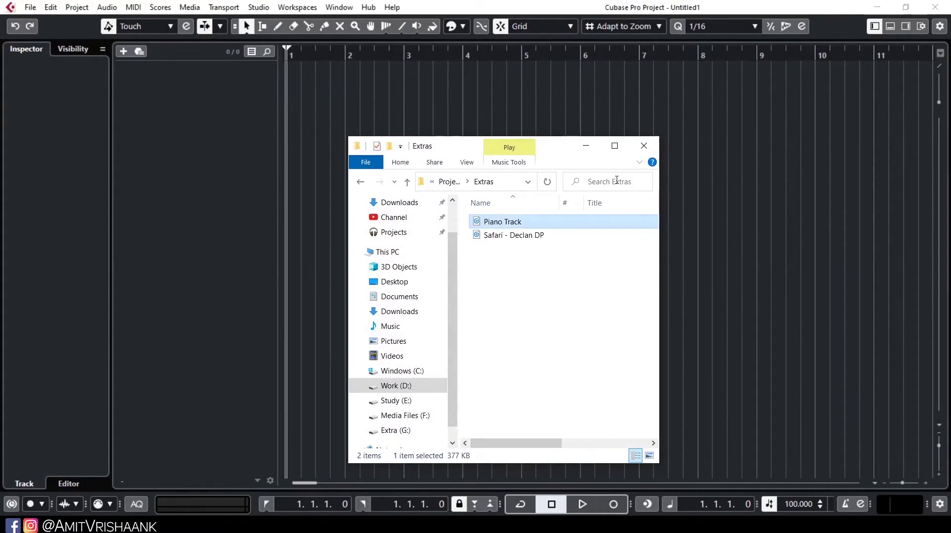
left_click(644, 146)
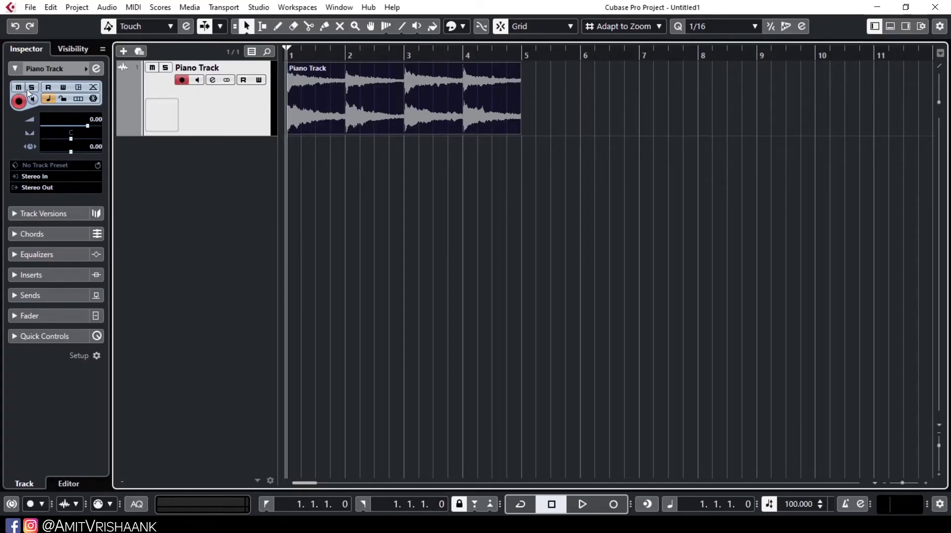
- Examine the Piano Track's freeze options and its channel settings
left_click(94, 99)
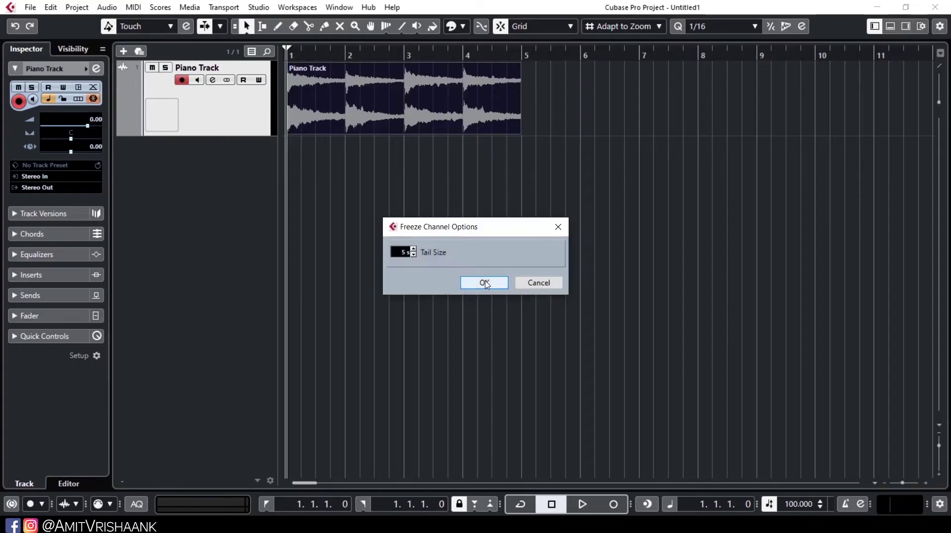
left_click(538, 283)
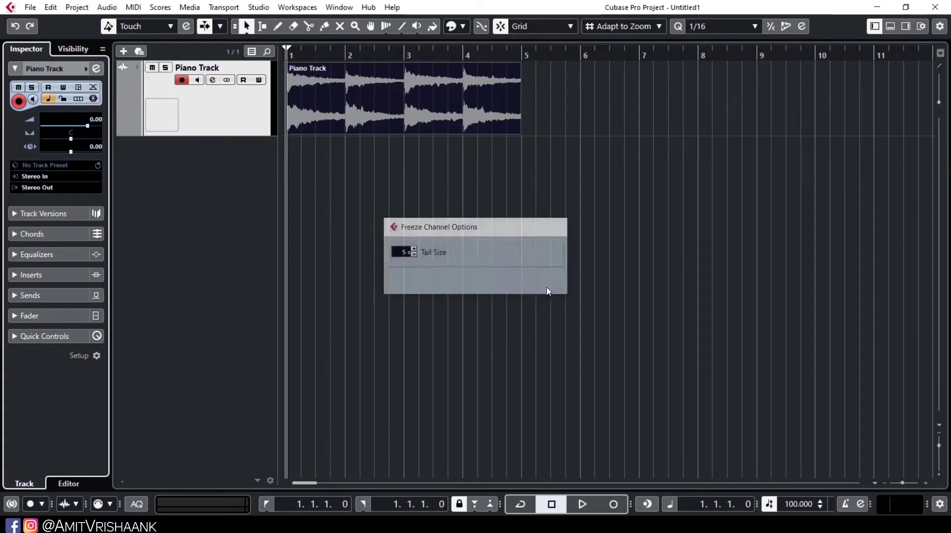
left_click(215, 81)
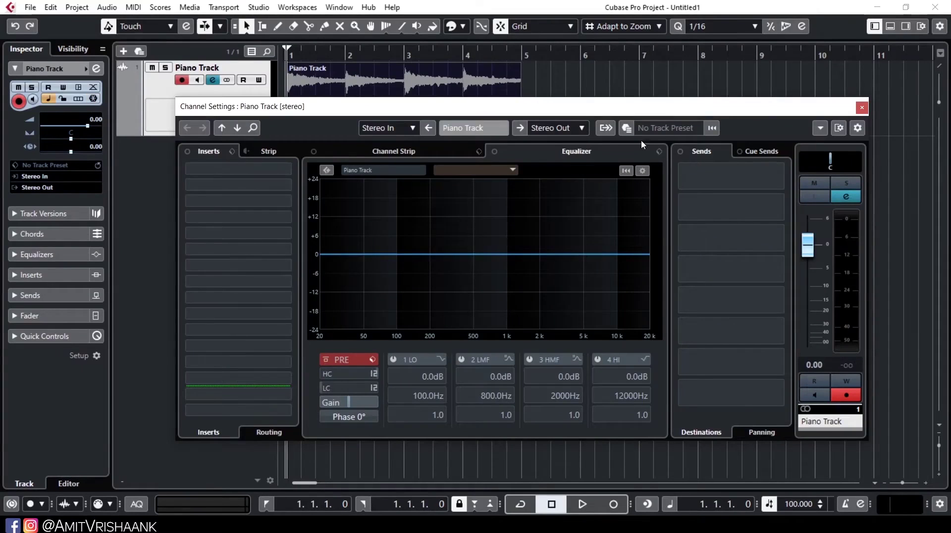
left_click(862, 108)
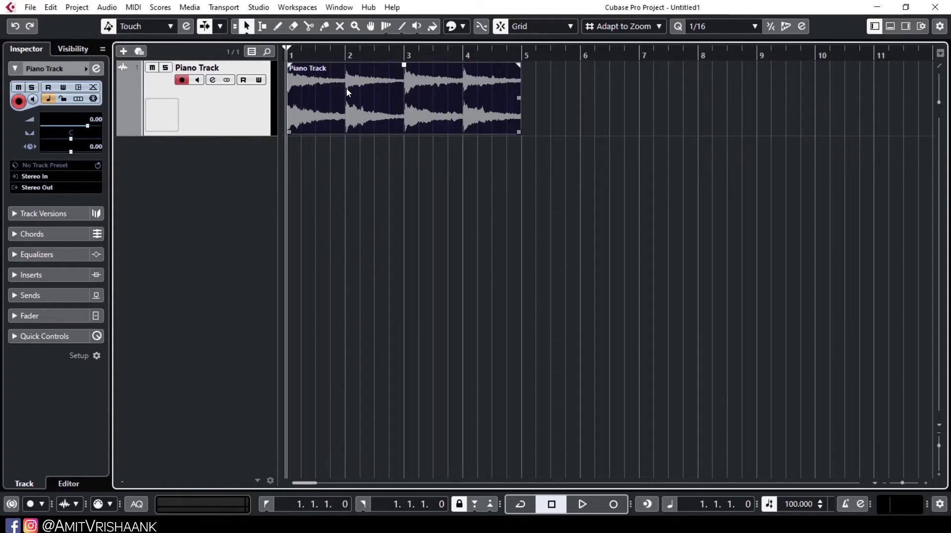
left_click(213, 80)
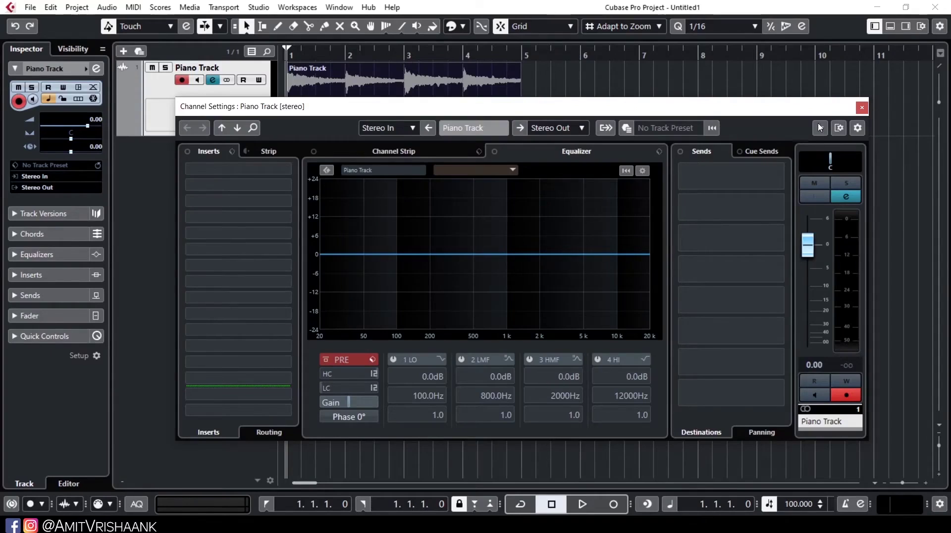
left_click(862, 107)
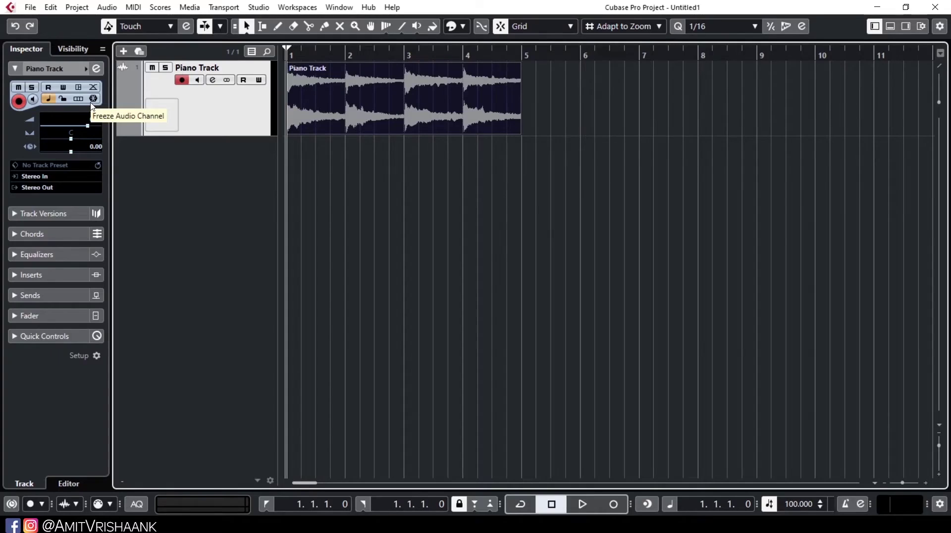
- Test the Piano Track's lock by trying to move its clip locked and unlocked, and view the track's channel settings
left_click(64, 99)
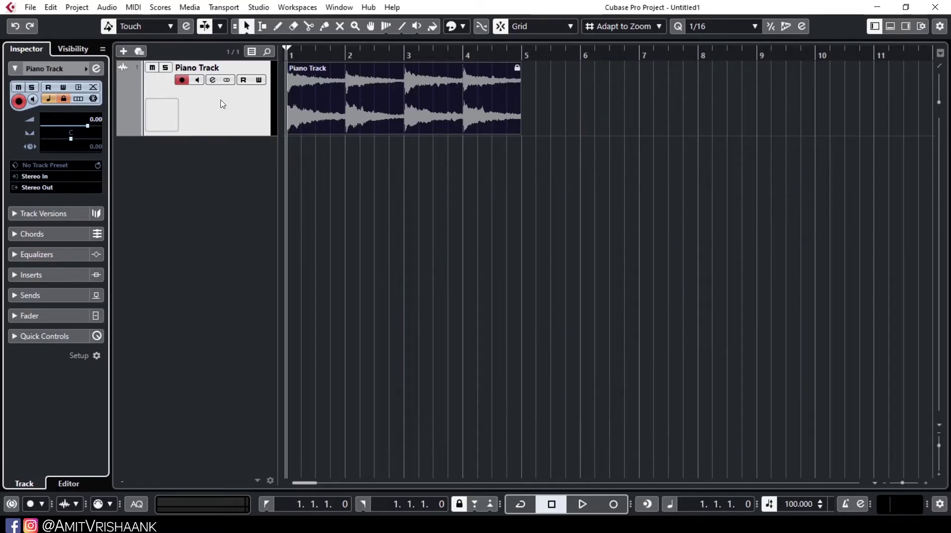
left_click_drag(401, 94, 509, 102)
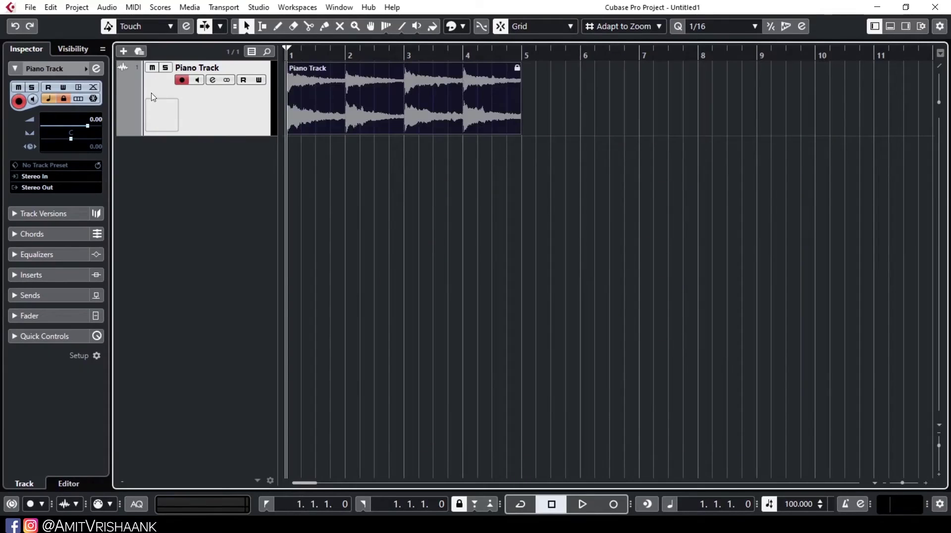
left_click(63, 99)
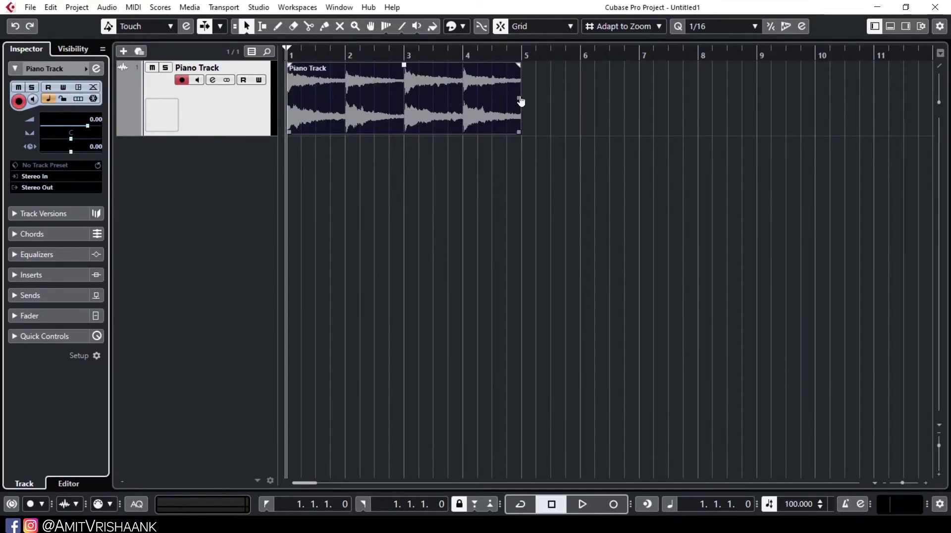
left_click_drag(378, 123, 414, 118)
left_click(96, 69)
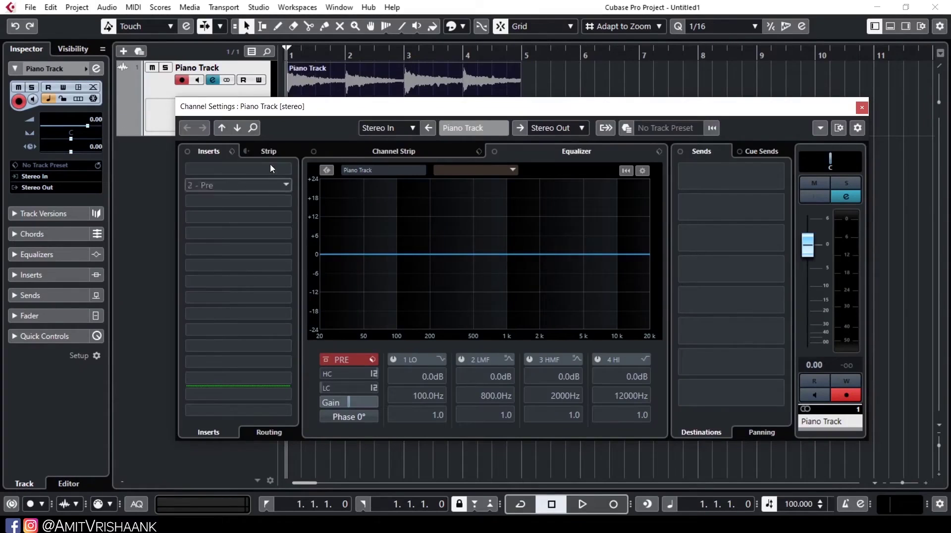
left_click(861, 107)
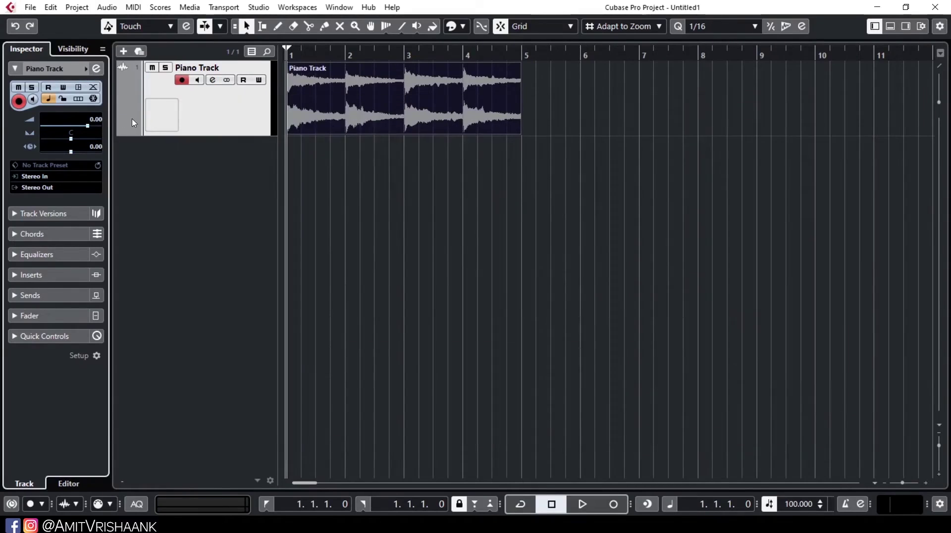
- Try out track colours on the Piano Track, reset to the default colour, and settle on blue
left_click(87, 71)
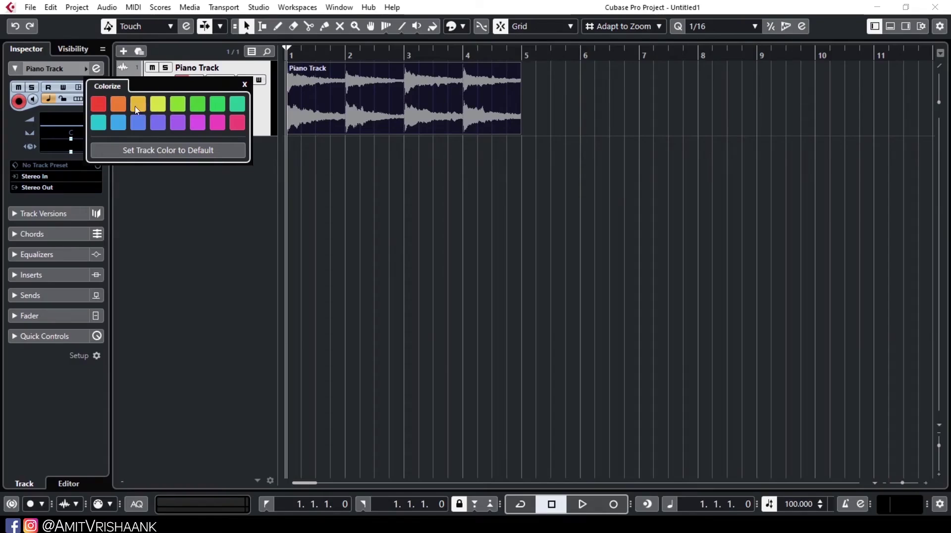
left_click(99, 104)
left_click(140, 122)
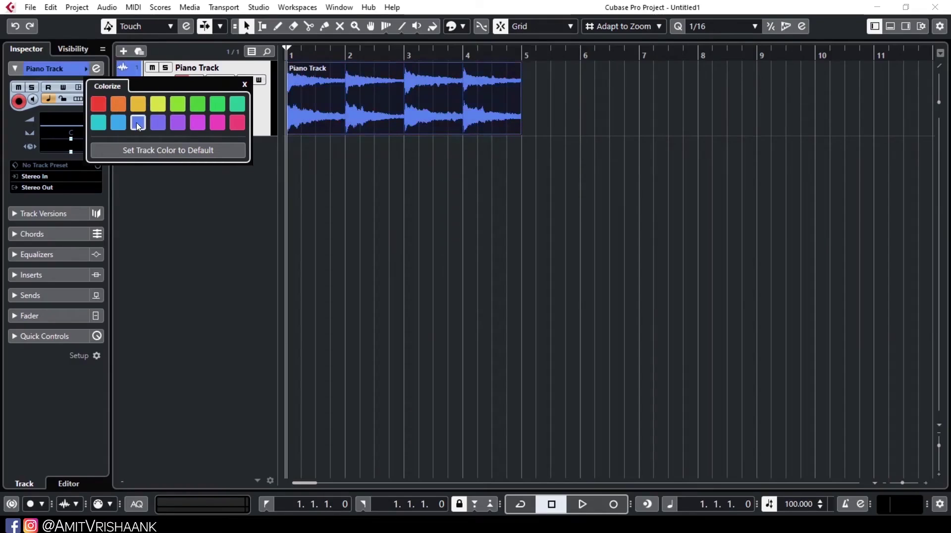
left_click(175, 150)
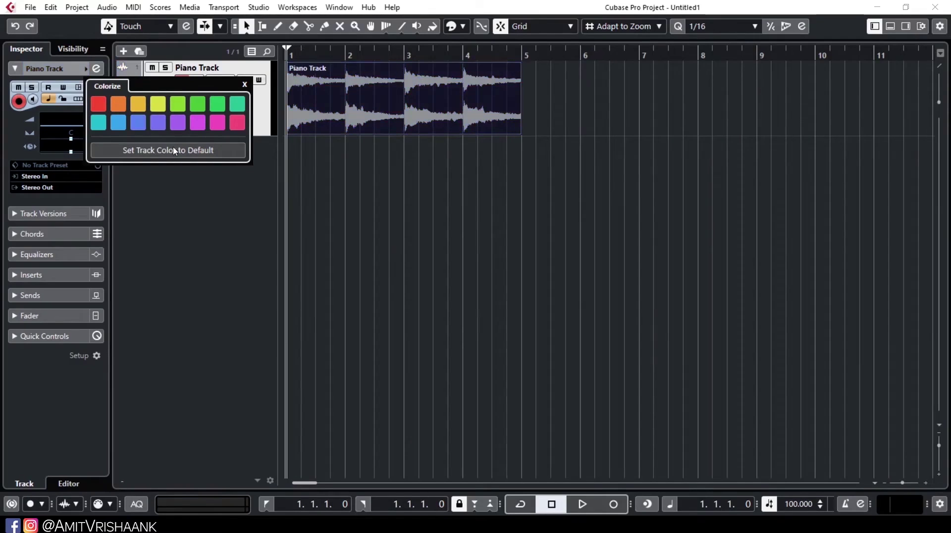
left_click(137, 126)
left_click(244, 84)
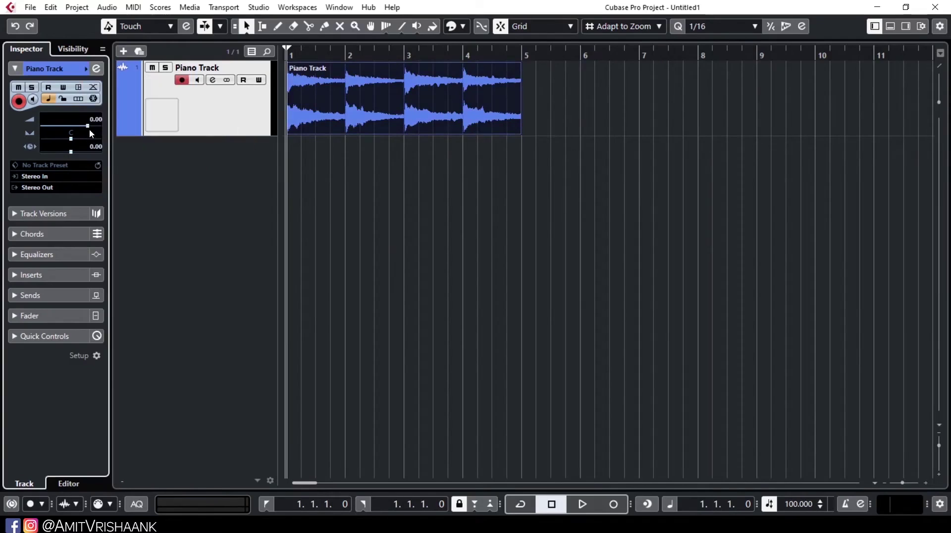
- Lower the Piano Track's volume to -9.85 while auditioning it
mouse_move(89, 129)
left_mouse_down()
mouse_move(50, 132)
mouse_move(79, 135)
left_mouse_up()
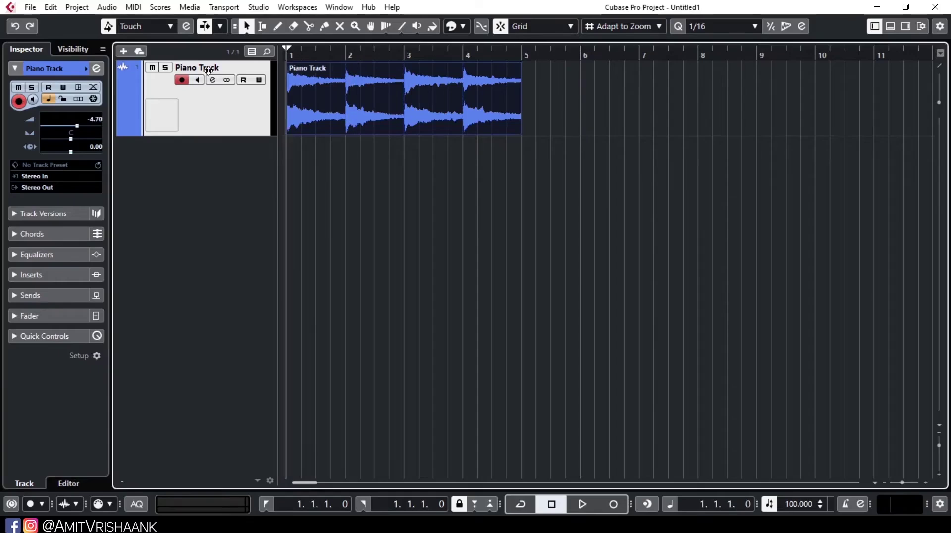
key("space")
mouse_move(79, 126)
left_mouse_down()
mouse_move(53, 130)
mouse_move(77, 132)
mouse_move(70, 131)
left_mouse_up()
key("space")
left_click(316, 72)
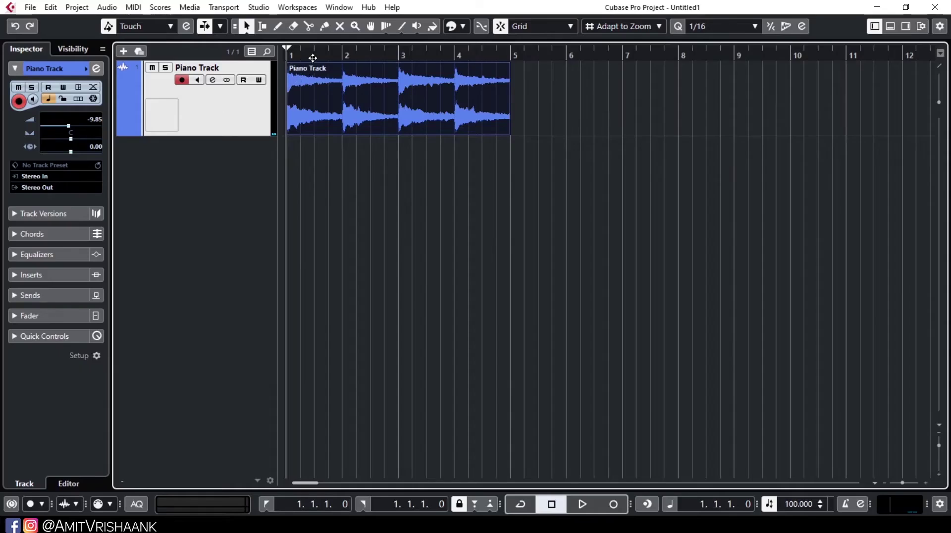
- Play the Piano Track from the start while trying out its panning, and reset the pan to centre
left_click_drag(312, 58, 280, 58)
key("space")
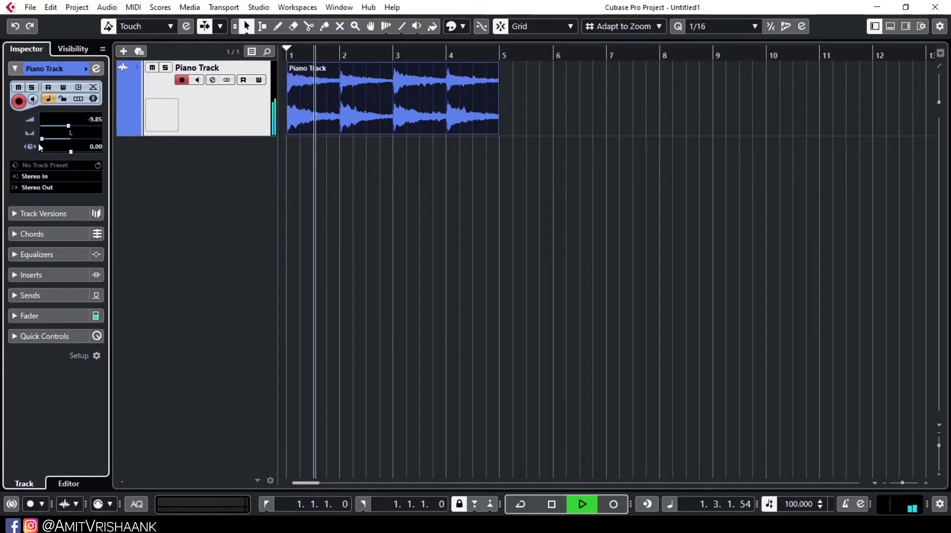
mouse_move(70, 139)
left_mouse_down()
mouse_move(42, 147)
mouse_move(76, 140)
left_mouse_up()
left_click(76, 140, "ctrl")
key("space")
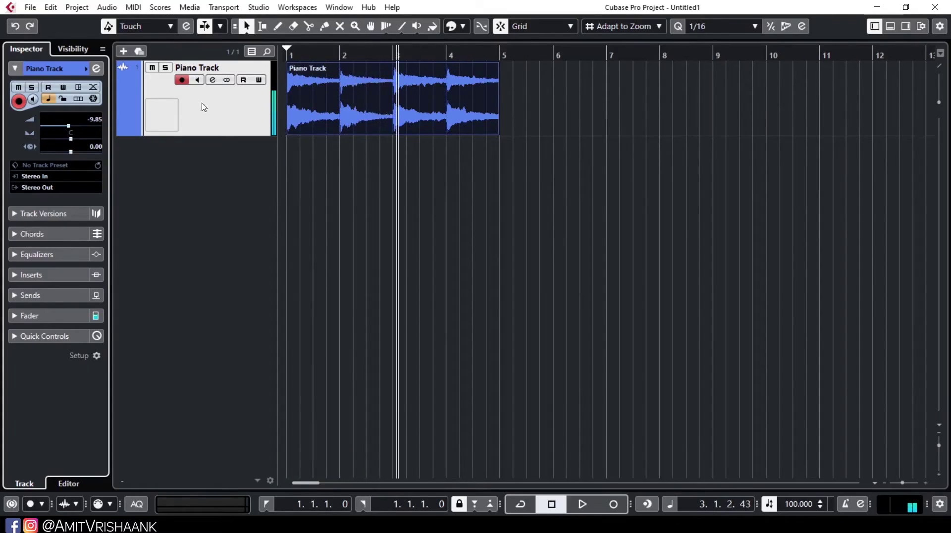
left_click_drag(293, 56, 283, 58)
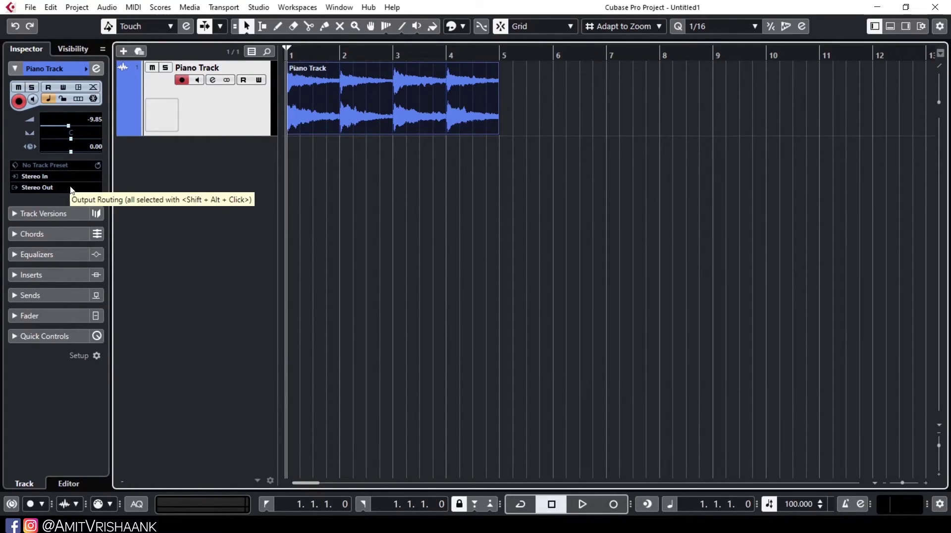
- Add an instrument track that uses the Keyzone Classic plug-in and close the plug-in's window
left_click(56, 214)
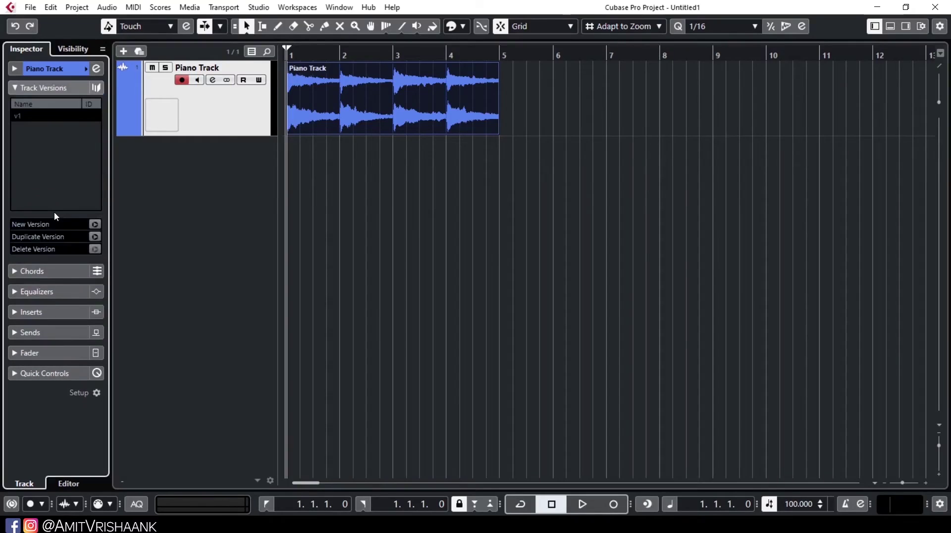
right_click(200, 167)
left_click(247, 187)
left_click(450, 259)
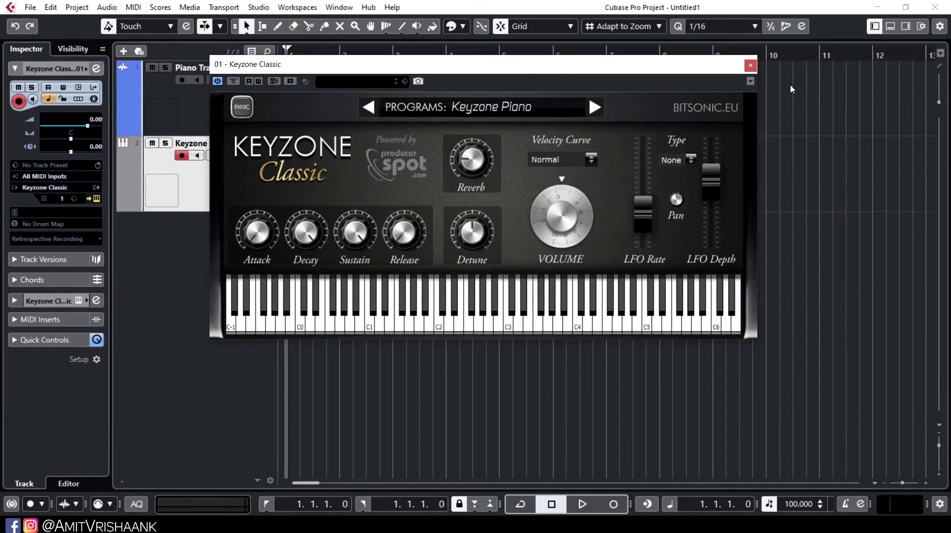
left_click(750, 65)
- Draw a MIDI part from bar 1 to bar 5 on the Keyzone Classic track and open it for note editing
left_click(277, 26)
left_click_drag(287, 158, 500, 159)
double_click(340, 179)
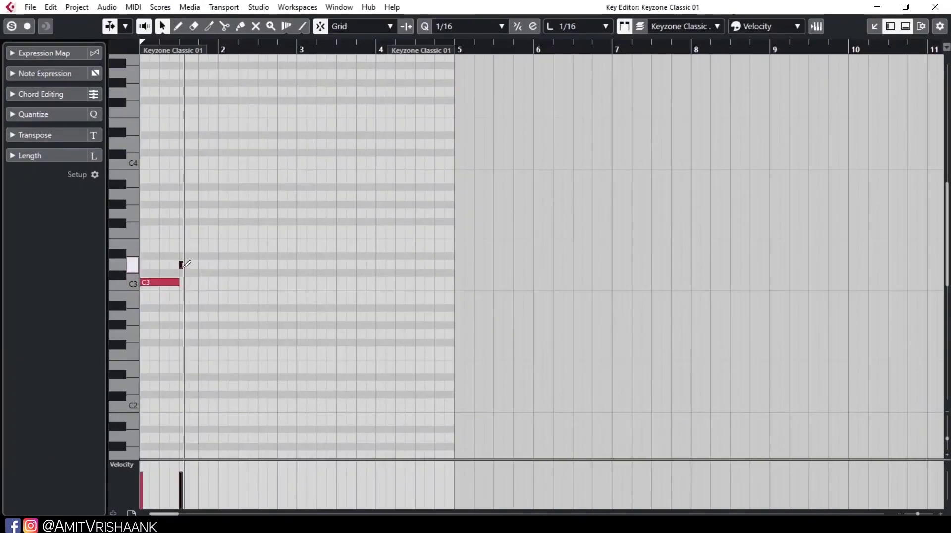
- Draw the melody's opening notes C3, D3, E3, D3, F3, E3, G3, A3 and B3 from bar 1 into bar 3
left_click(194, 247)
left_click(204, 265)
left_click(214, 231)
left_click(223, 247)
left_click_drag(229, 213, 277, 213)
left_click(283, 196)
left_click_drag(289, 179, 316, 179)
- Draw the remaining notes C4, B3, A3, B3, G3, F3, G3, A3 and B3 up to bar 5, and close the note editor
mouse_move(318, 162)
left_mouse_down()
mouse_move(336, 161)
mouse_move(355, 179)
left_mouse_up()
left_click_drag(358, 196, 394, 178)
left_click(397, 213)
left_click_drag(406, 230, 425, 230)
left_click(427, 213)
left_click(437, 196)
left_click_drag(446, 179, 454, 178)
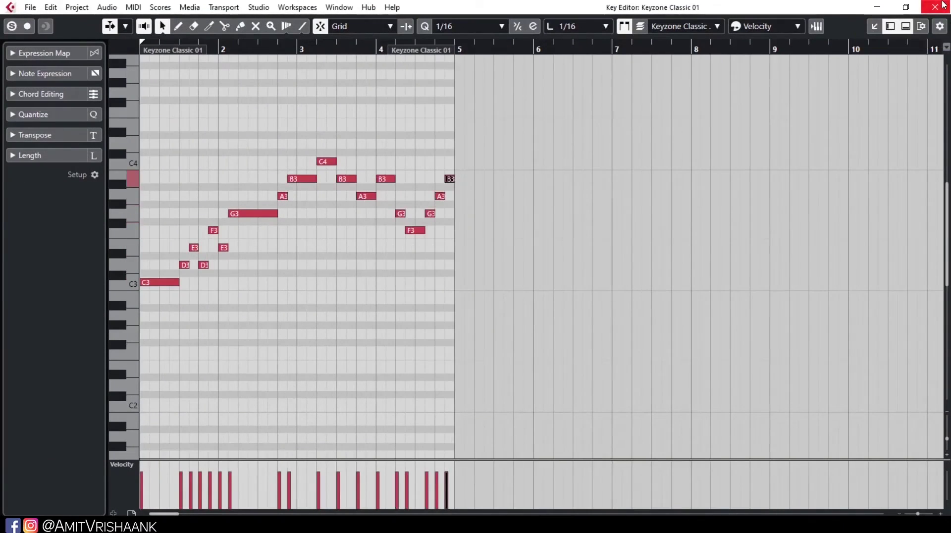
left_click(935, 7)
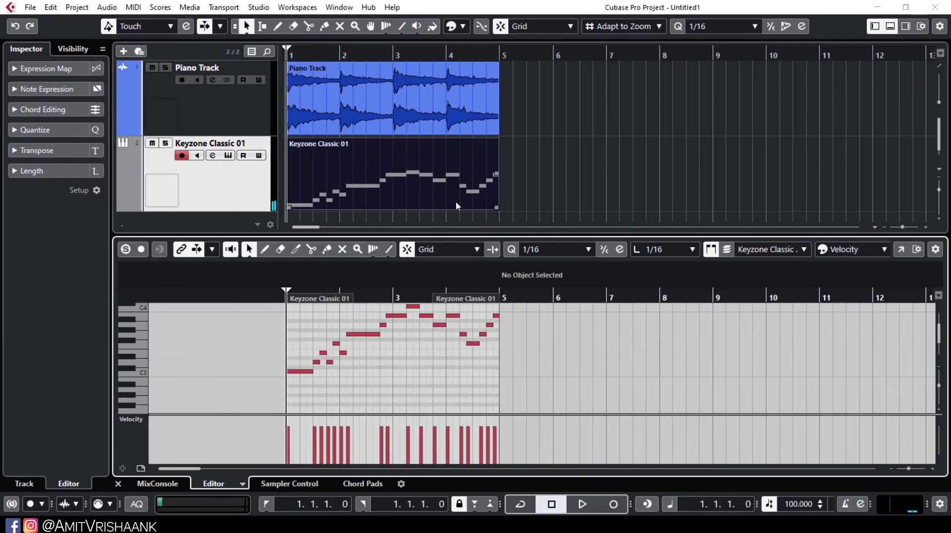
left_click(890, 26)
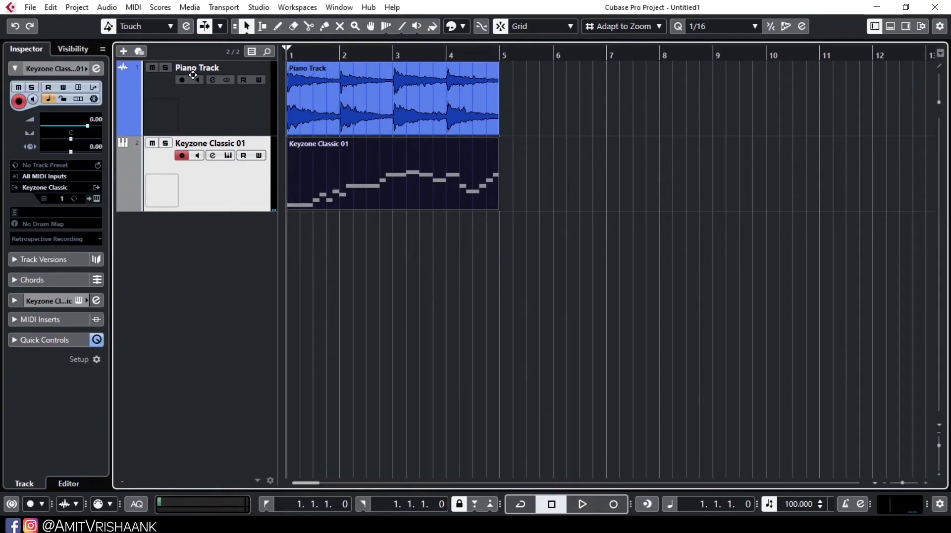
- Play the piano and Keyzone Classic tracks together, and return the playhead to the start
key("space")
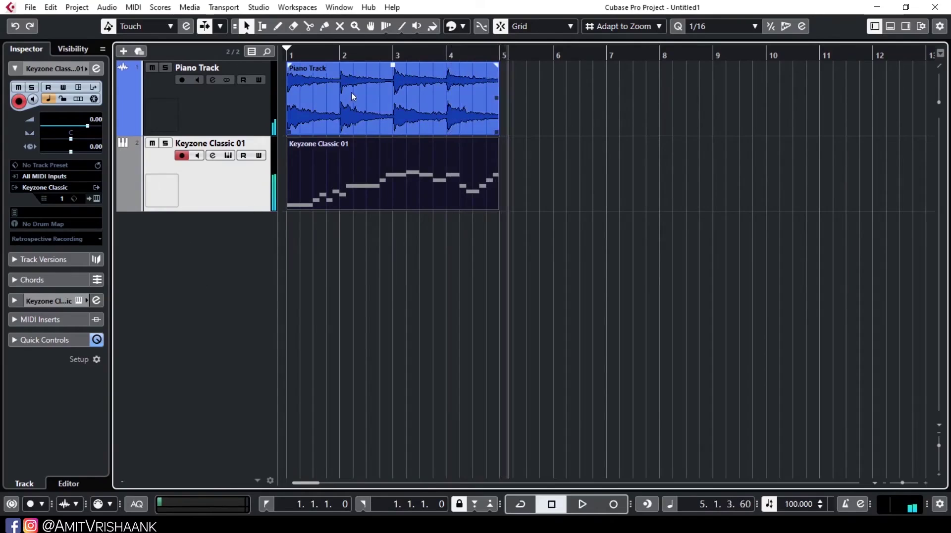
left_click_drag(365, 56, 236, 74)
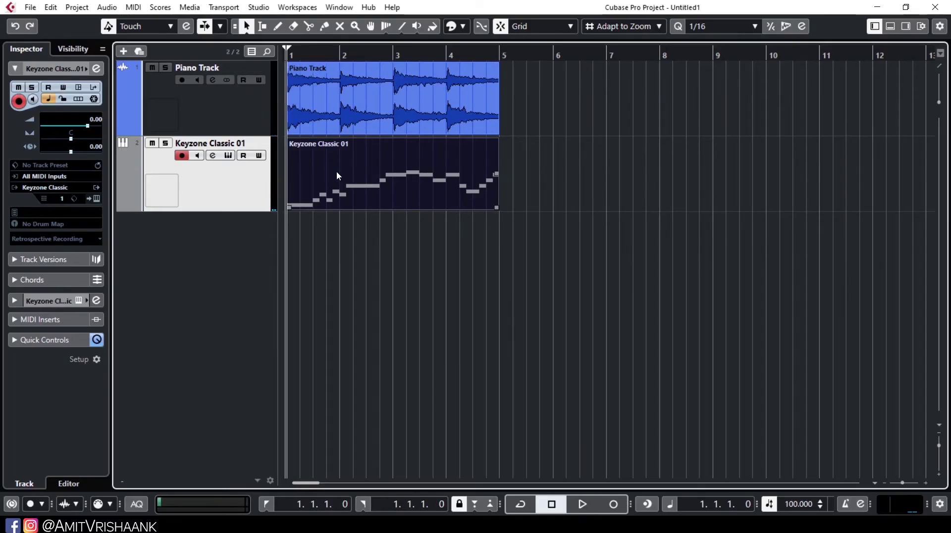
- Create a new, empty track version for the Keyzone Classic track
left_click(70, 259)
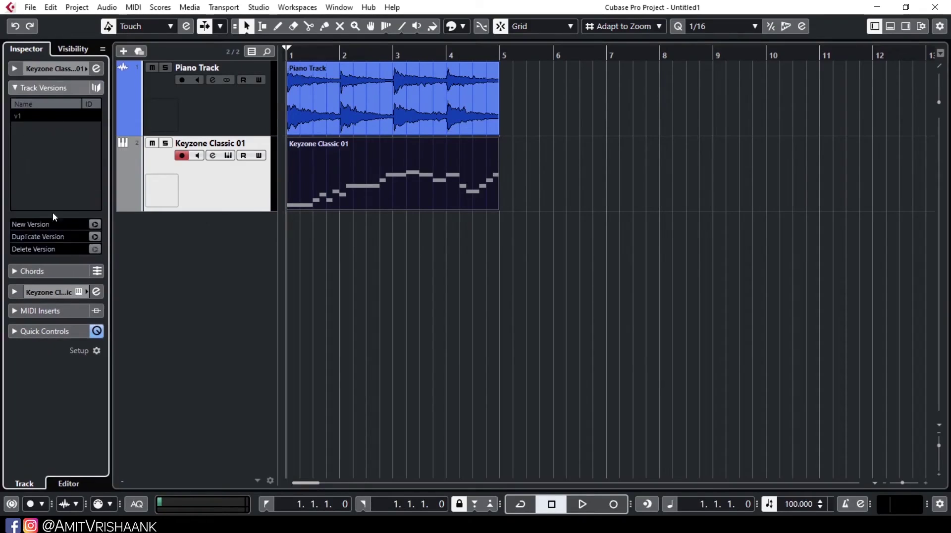
left_click(95, 225)
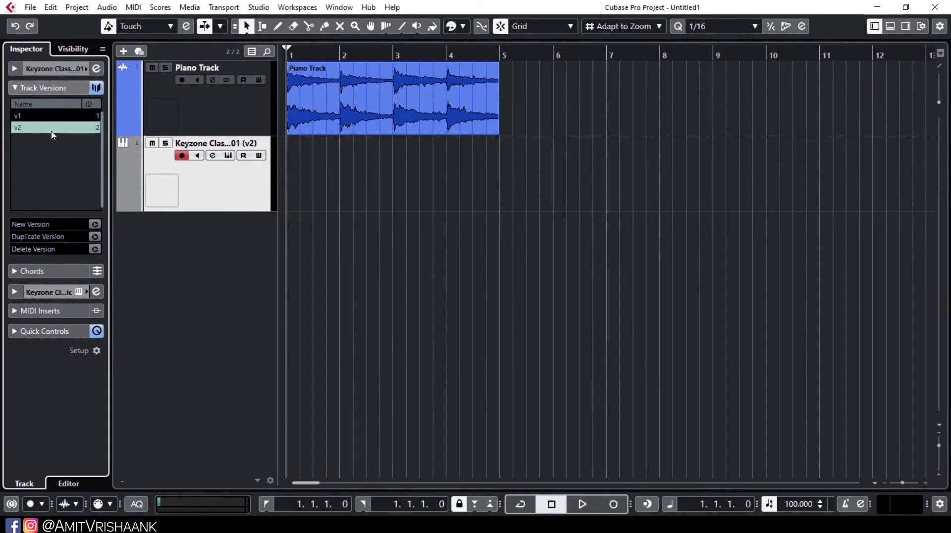
- In version v2 of the Keyzone Classic track, draw an empty part from bar 1 to bar 5 and open it for note editing
left_click(50, 117)
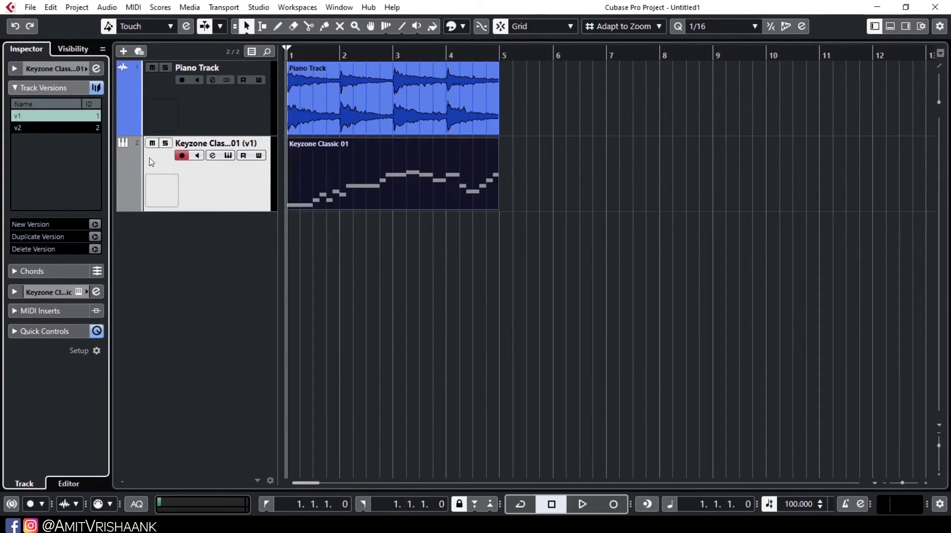
left_click(61, 128)
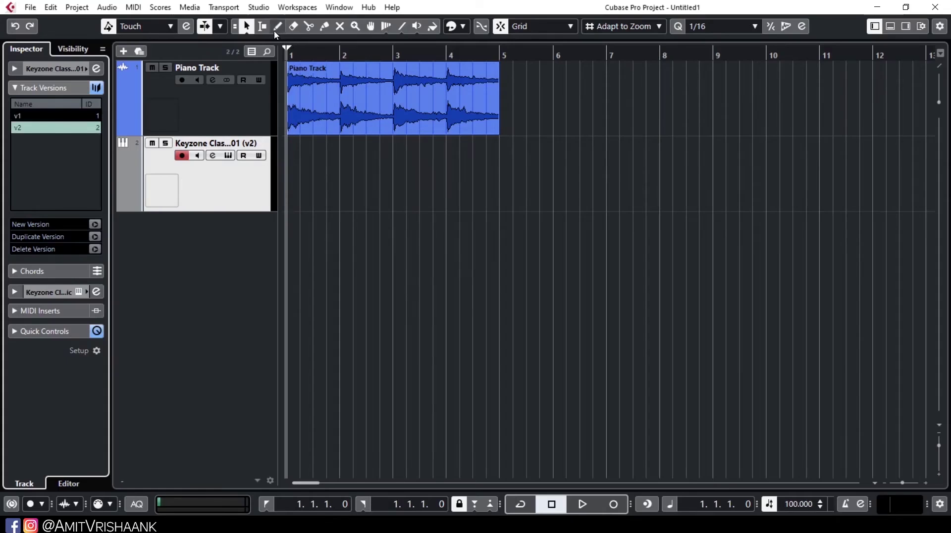
left_click(277, 27)
left_click_drag(286, 177, 497, 176)
left_click(246, 26)
double_click(377, 199)
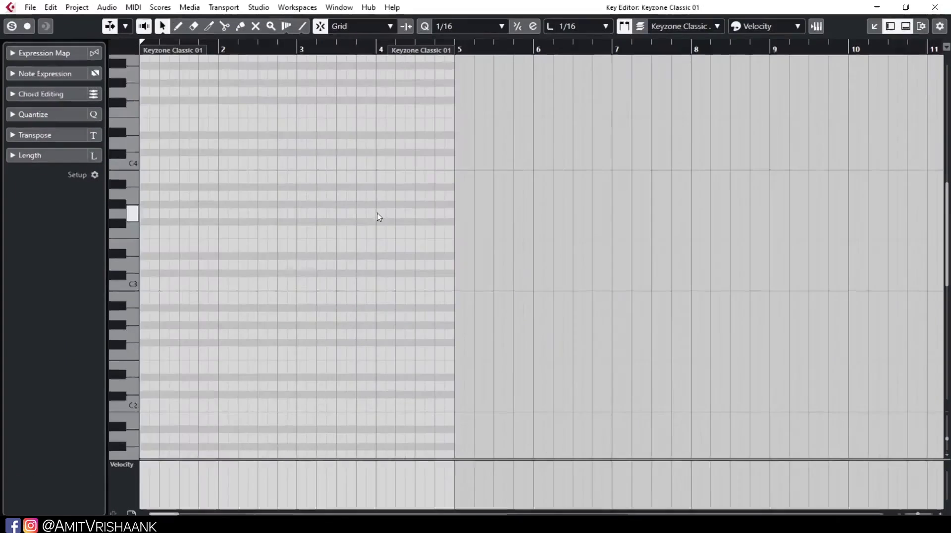
- Draw a new v2 melody up to bar 5, starting C3, E3, C4, E4, F4, E4, D4, C4, and close the note editor
left_click_drag(141, 282, 149, 283)
left_click_drag(151, 248, 174, 247)
left_click(181, 161, "alt")
left_click(191, 127, "alt")
left_click_drag(200, 109, 243, 109)
left_click(245, 127, "alt")
left_click_drag(255, 145, 262, 144)
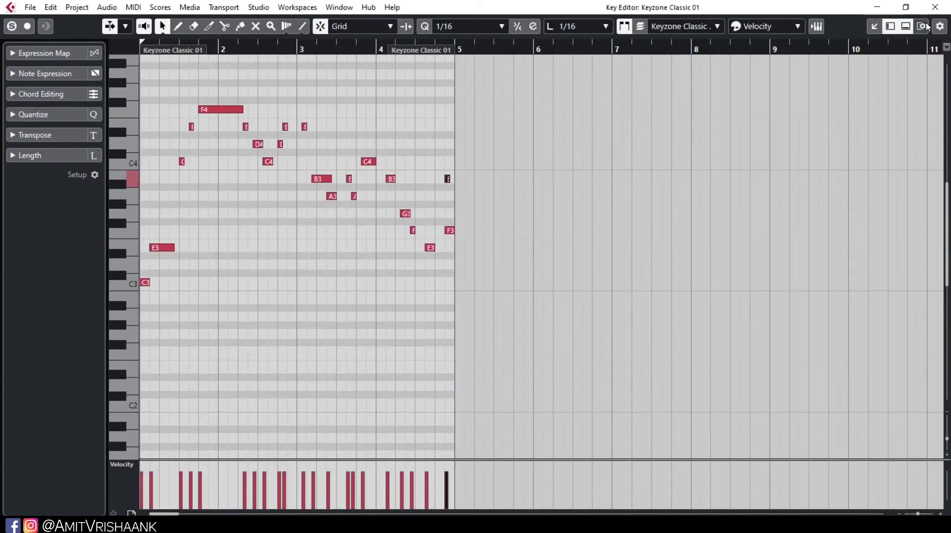
left_click(935, 7)
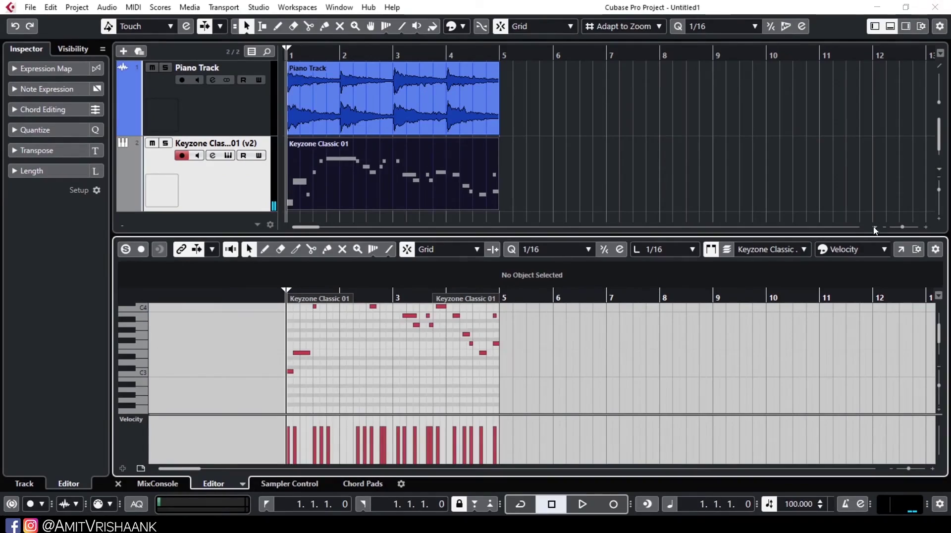
left_click(890, 26)
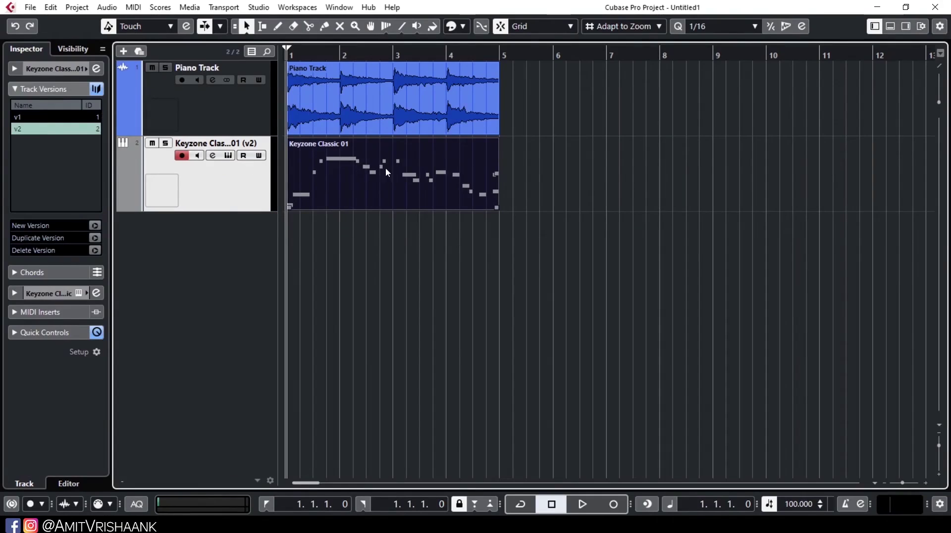
- Compare versions v1 and v2 of the Keyzone Classic track, leaving v2 active
left_click(62, 119)
left_click(64, 128)
left_click(65, 119)
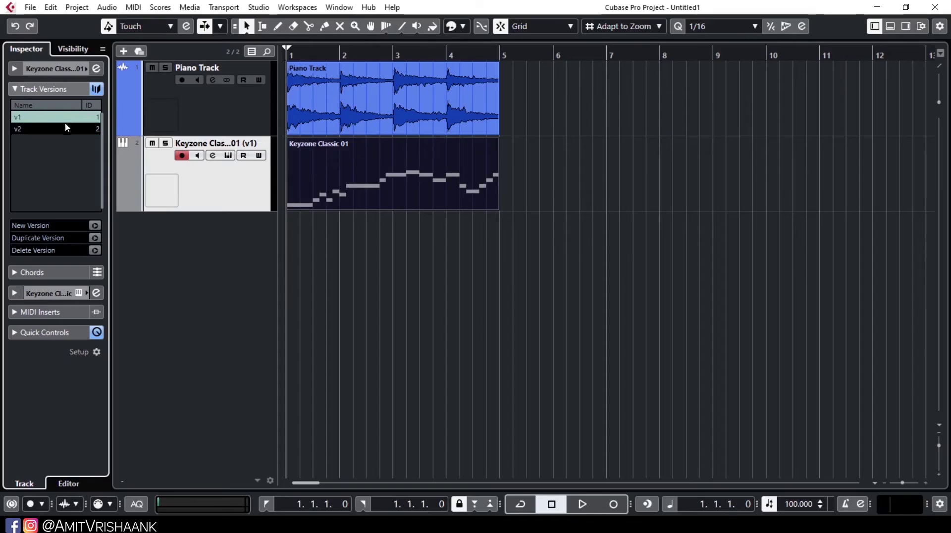
left_click(68, 129)
left_click(51, 90)
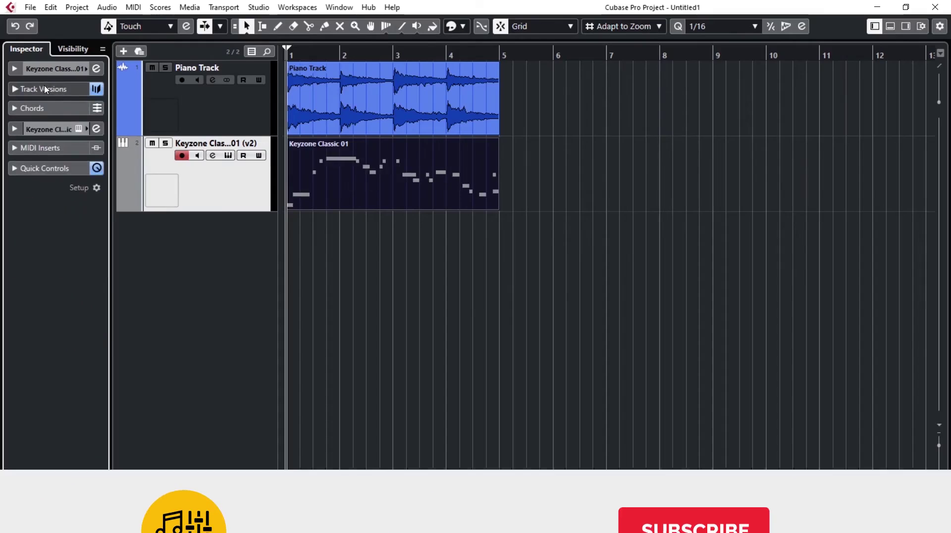
left_click(43, 89)
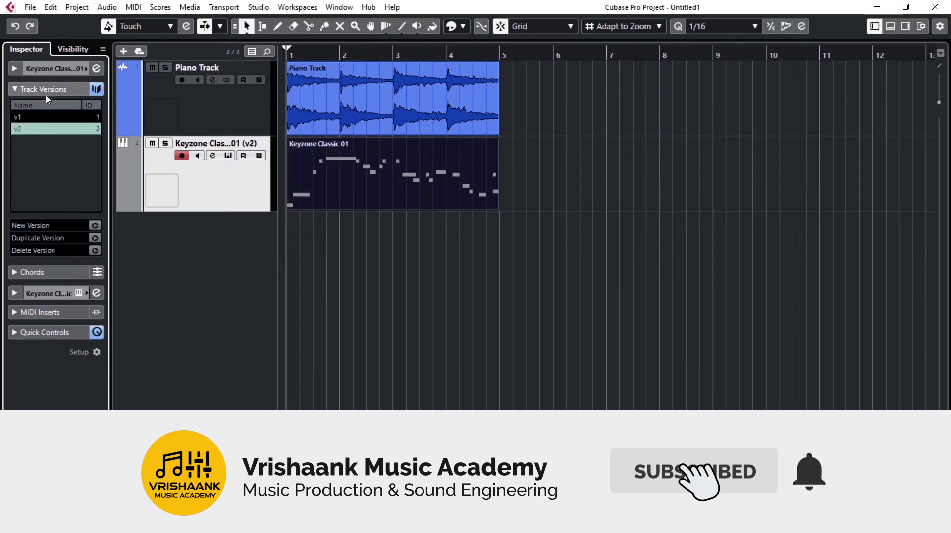
- Examine the Keyzone Classic track's basic settings and its instrument channel sections
left_click(42, 70)
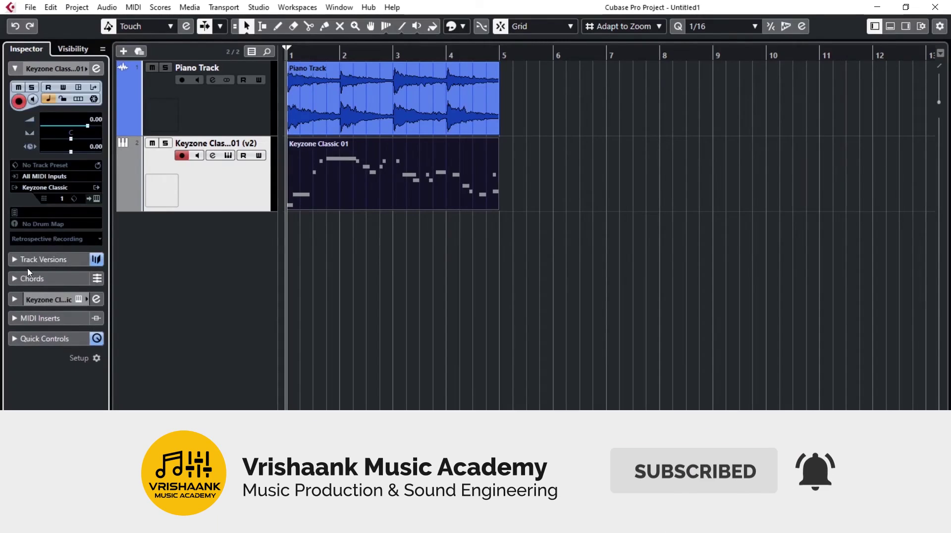
left_click(44, 299)
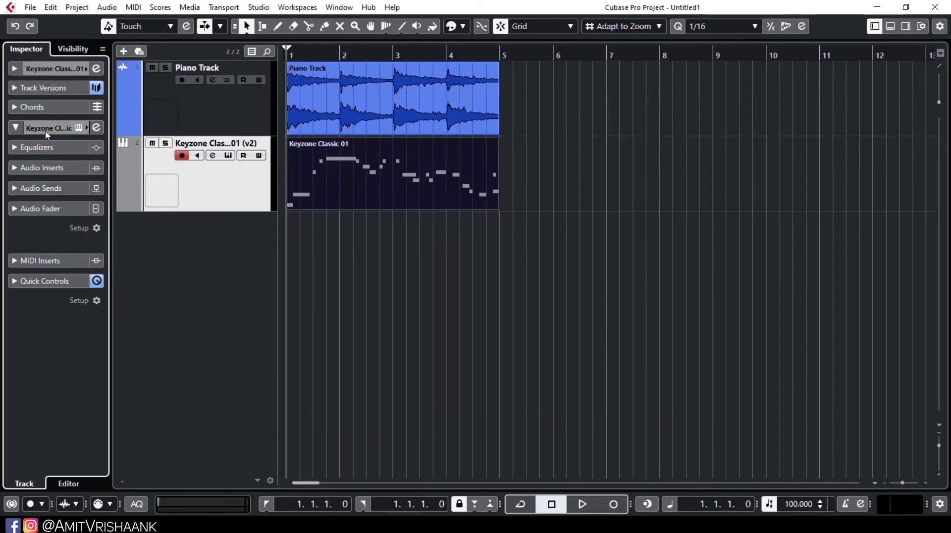
left_click(46, 130)
- In the Piano Track's equalizer, boost band 3 by about 9.8 dB at about 2326 Hz
left_click(198, 104)
left_click(43, 89)
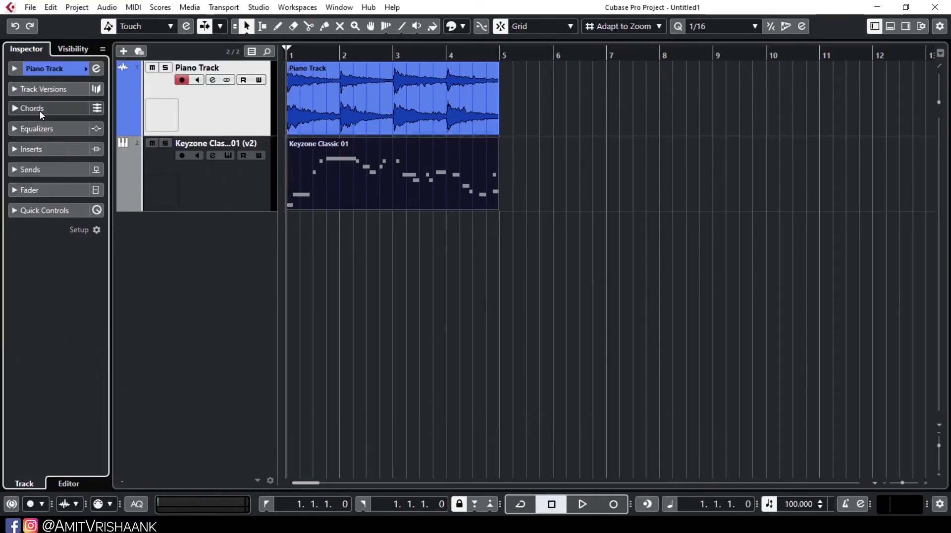
left_click(43, 108)
left_click(43, 107)
left_click(43, 127)
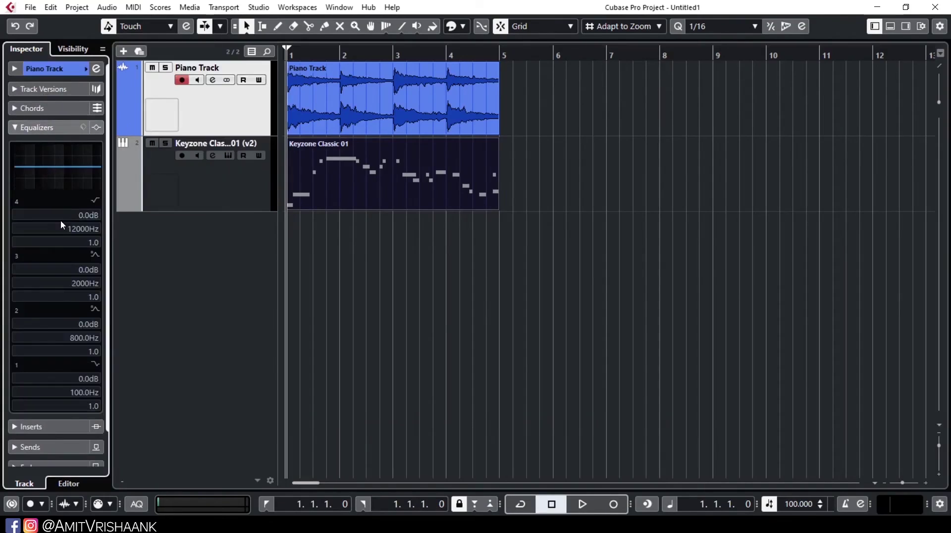
left_click(212, 81)
left_click_drag(542, 254, 547, 223)
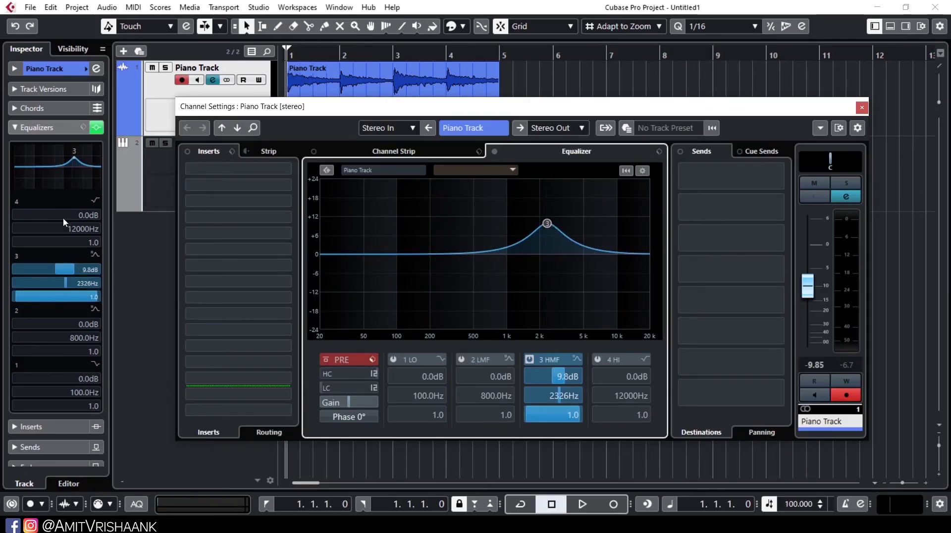
left_click(40, 127)
- Add ScalerAudio 2 as the Piano Track's first insert effect and close the plug-in window
left_click(50, 146)
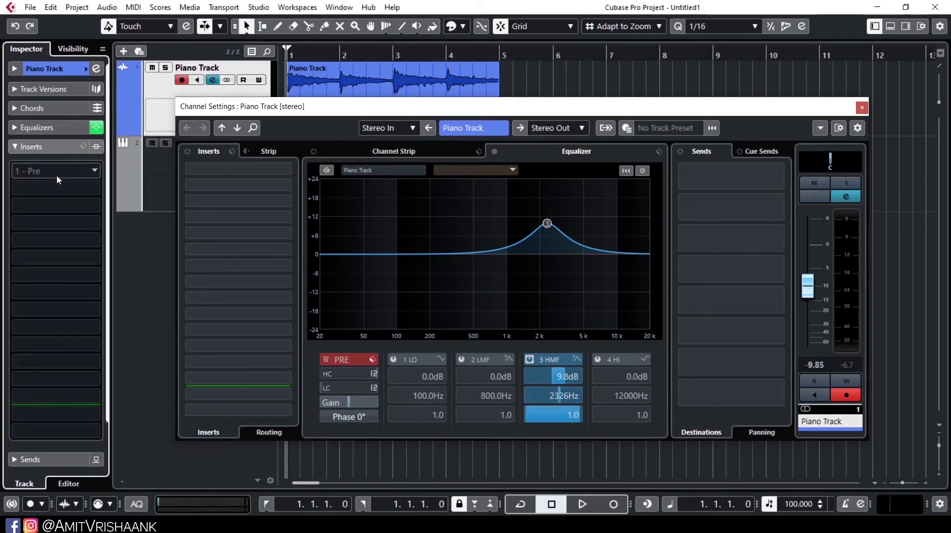
left_click(221, 170)
key("Escape")
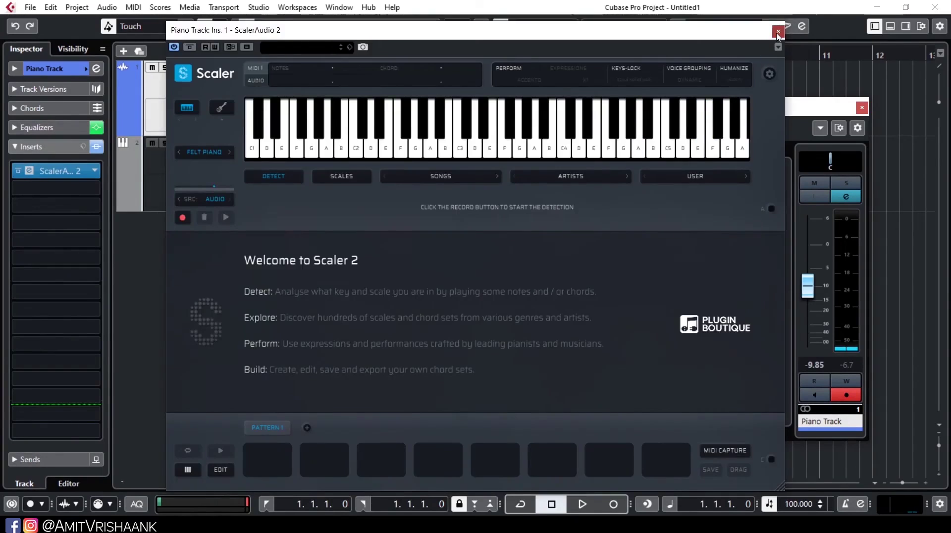
left_click(778, 32)
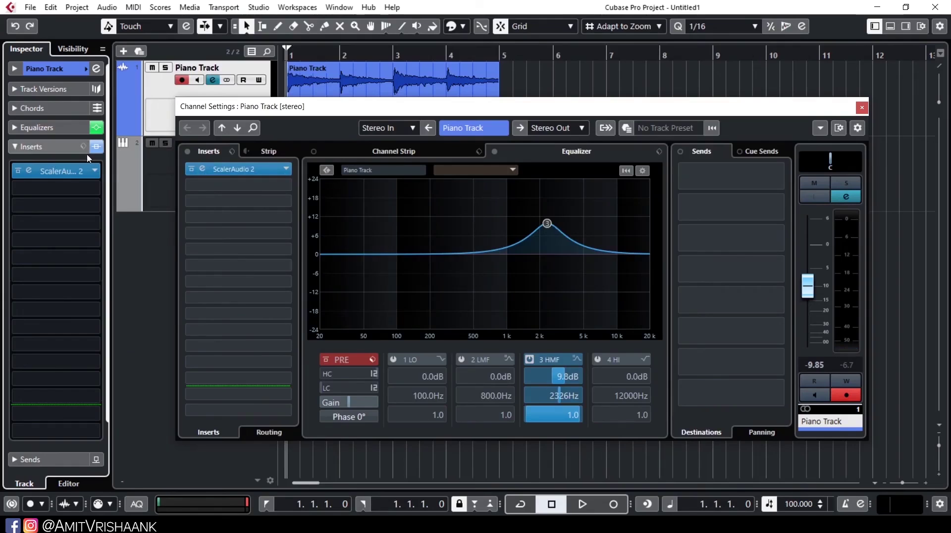
left_click(30, 146)
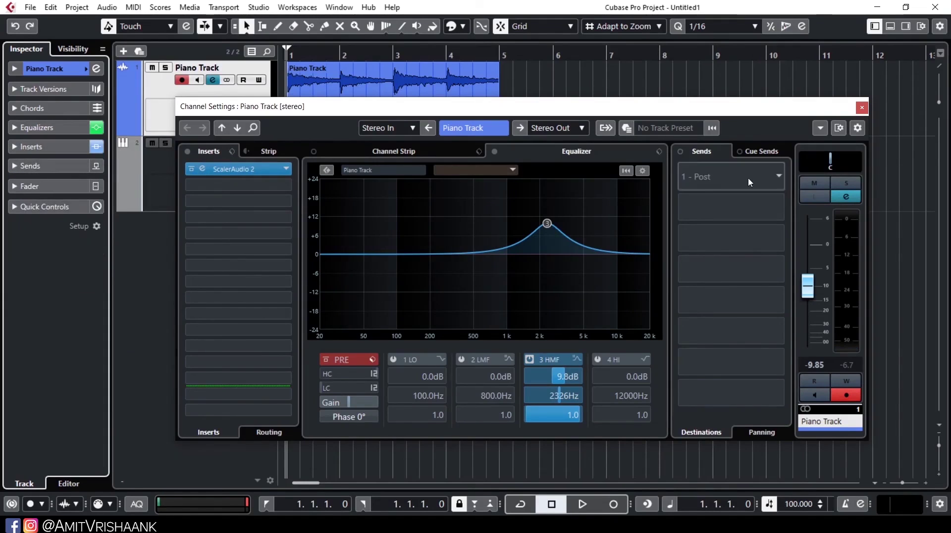
- Review the Piano Track's fader, Quick Controls and basic track settings, closing its channel settings window
left_click(61, 186)
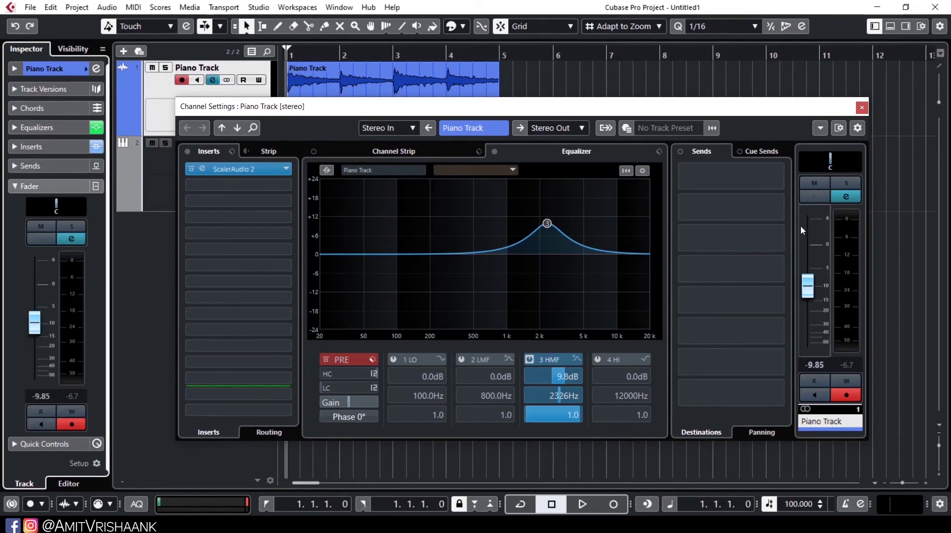
left_click(37, 186)
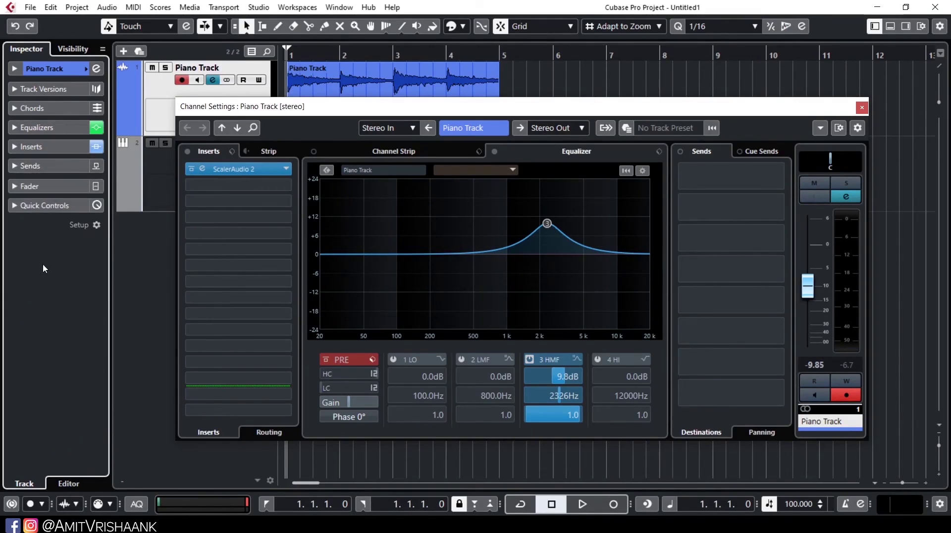
left_click(45, 205)
left_click(45, 205)
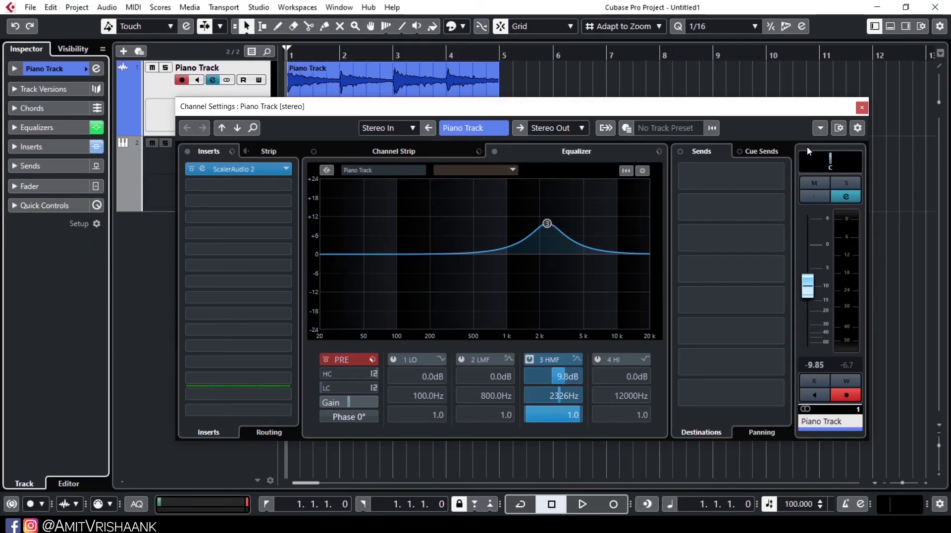
left_click(863, 107)
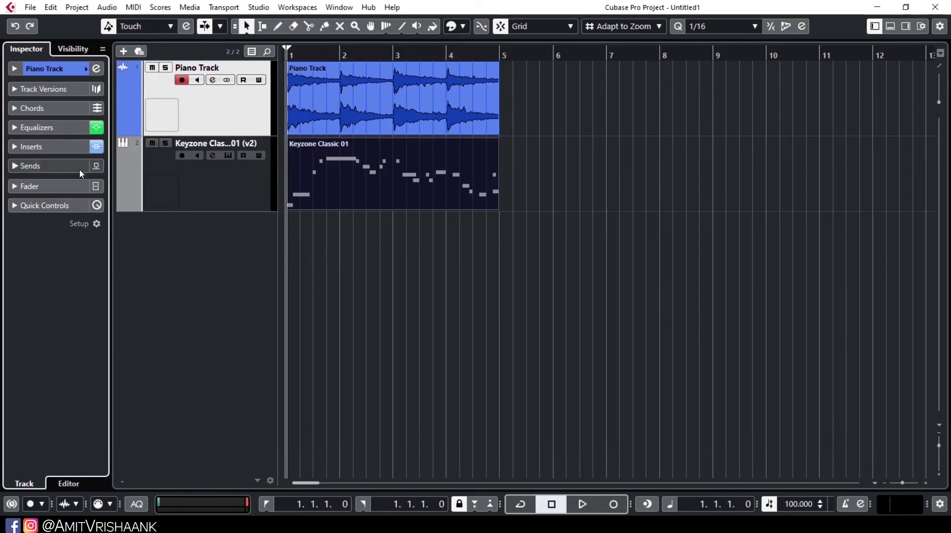
left_click(15, 68)
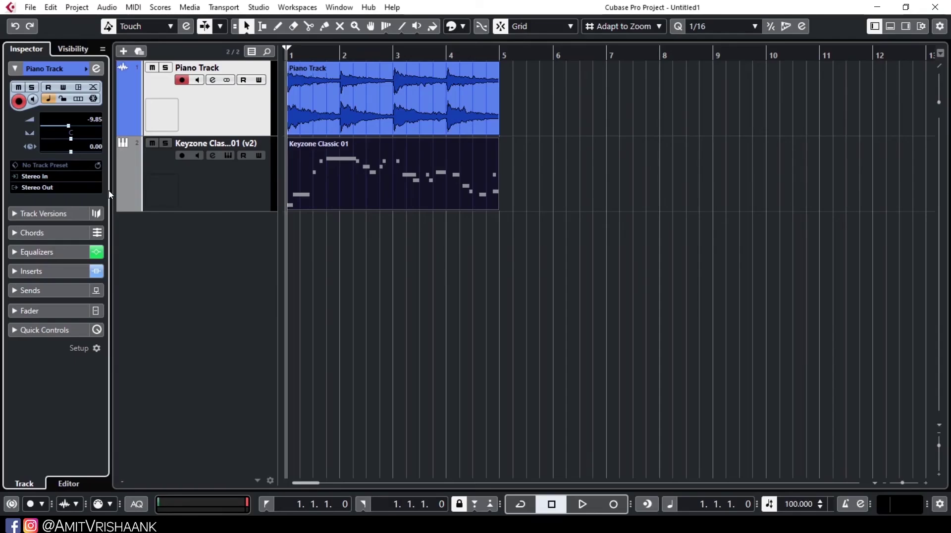
- Change the Keyzone Classic track's output instrument to Kontakt
left_click(222, 180)
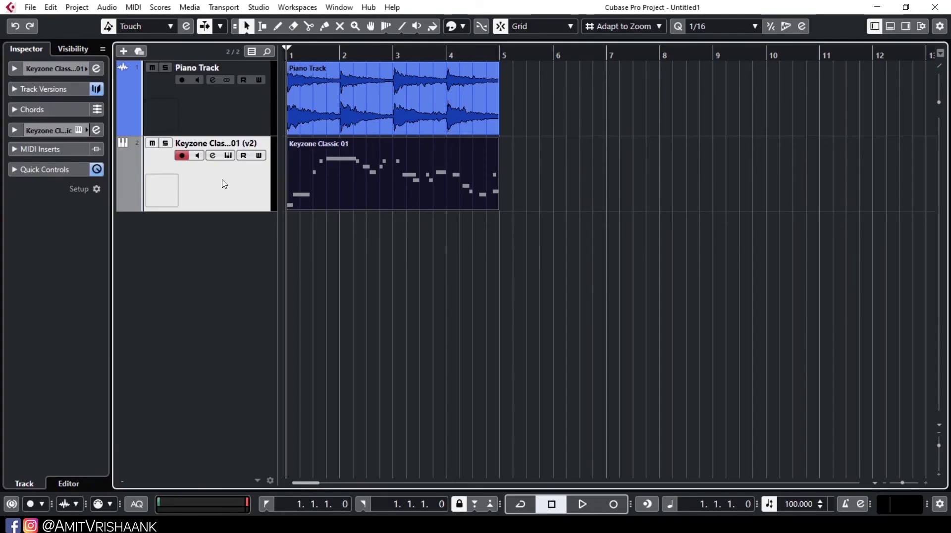
left_click(37, 69)
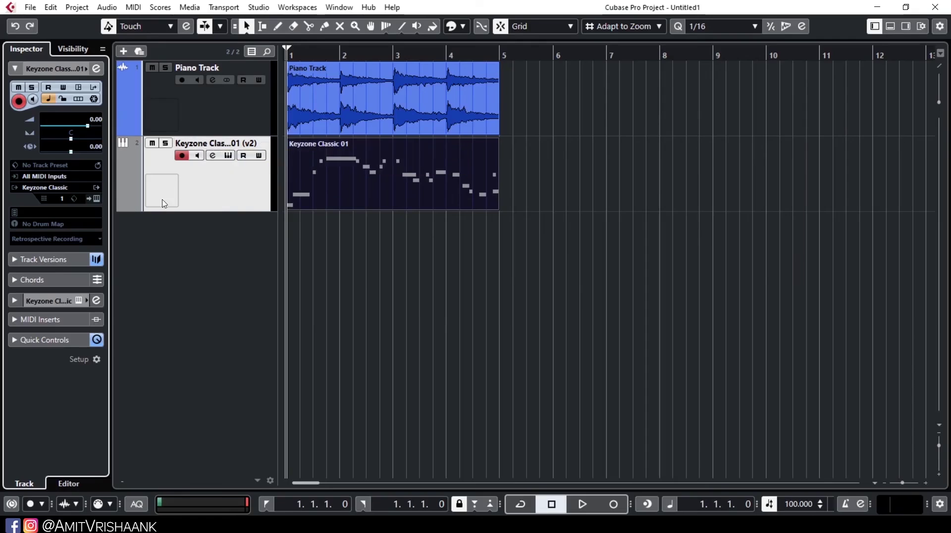
left_click(55, 188)
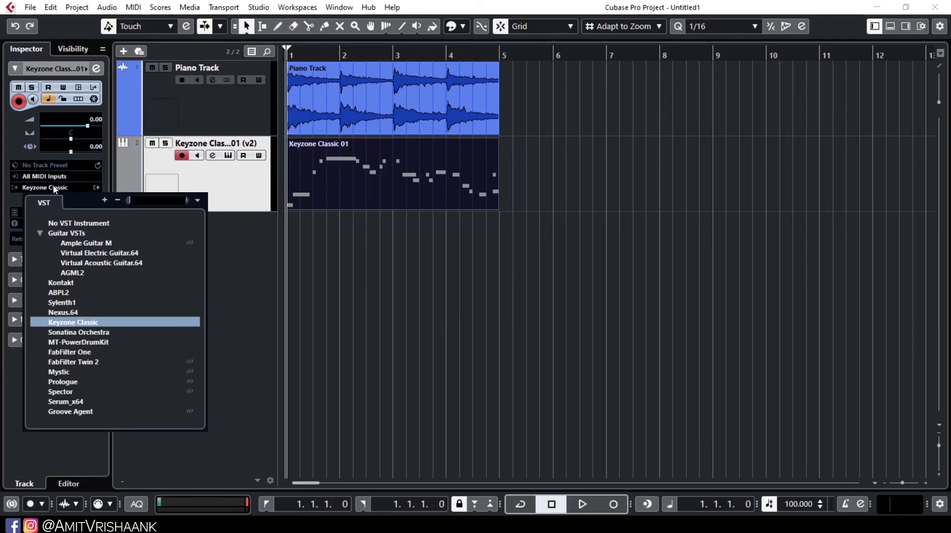
left_click(63, 284)
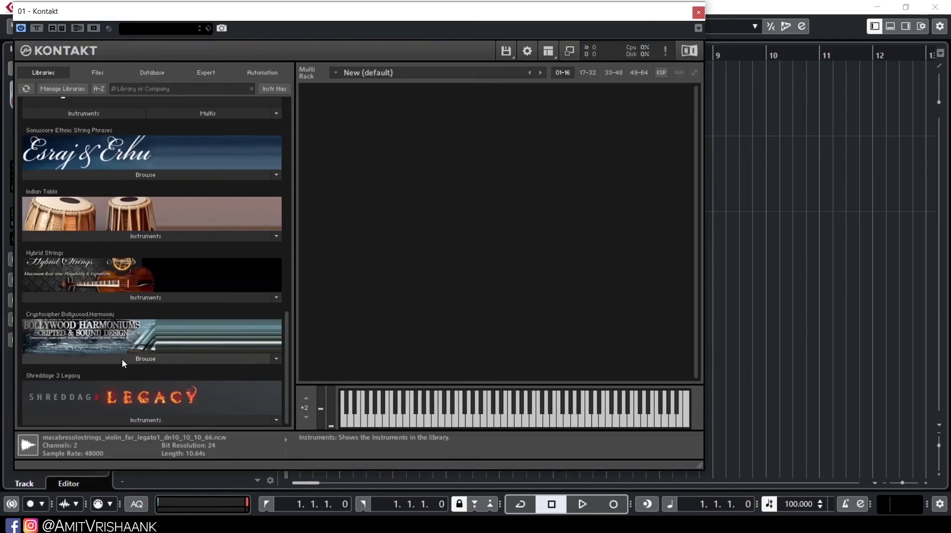
- Load 01 Harmonium Master Patch.nki from the Bollywood Harmoniums library in Kontakt and close the instrument window
left_click(122, 358)
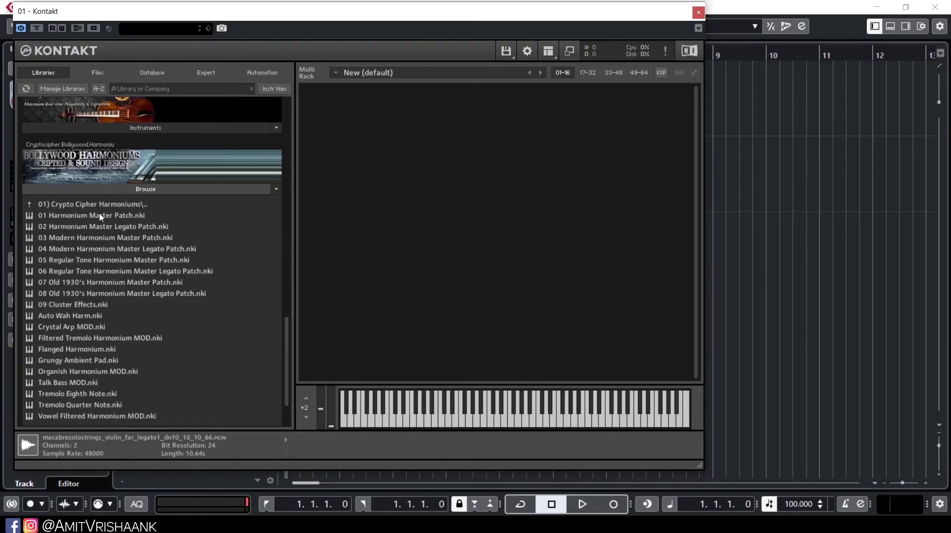
double_click(99, 214)
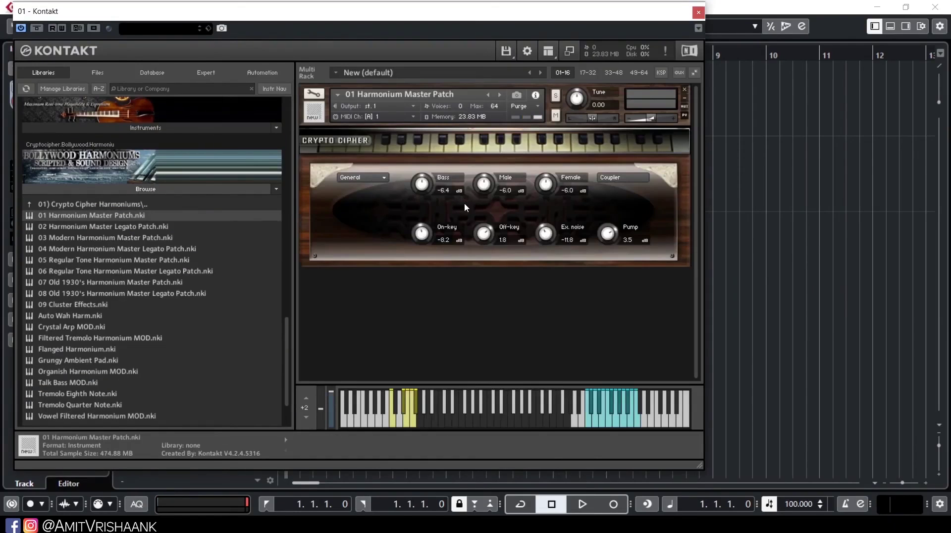
left_click(698, 13)
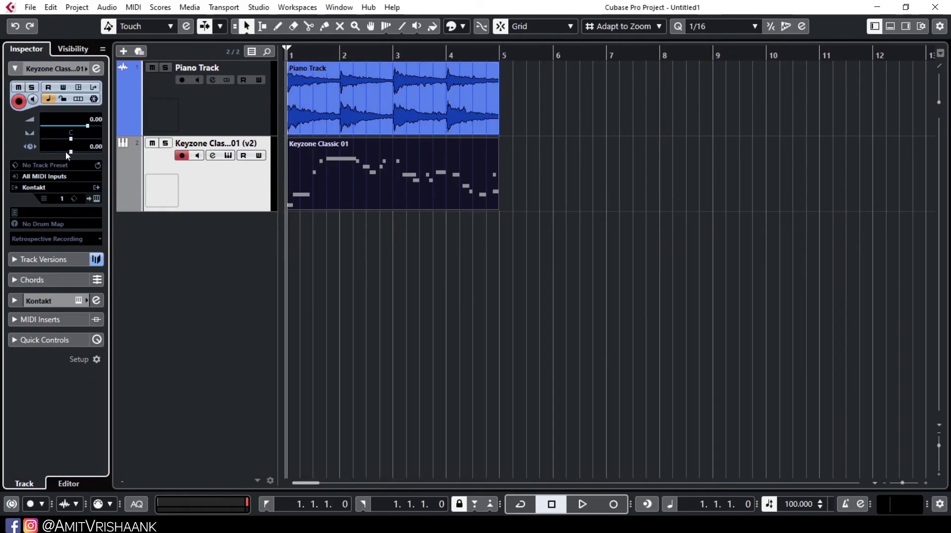
- Activate version v1 of the Keyzone Classic track and play both tracks through to bar 5
left_click(40, 258)
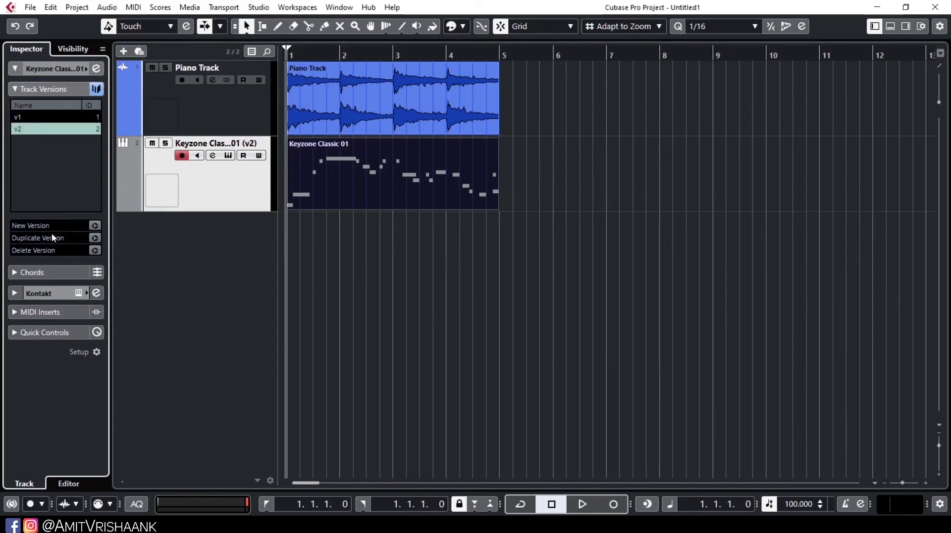
left_click(46, 116)
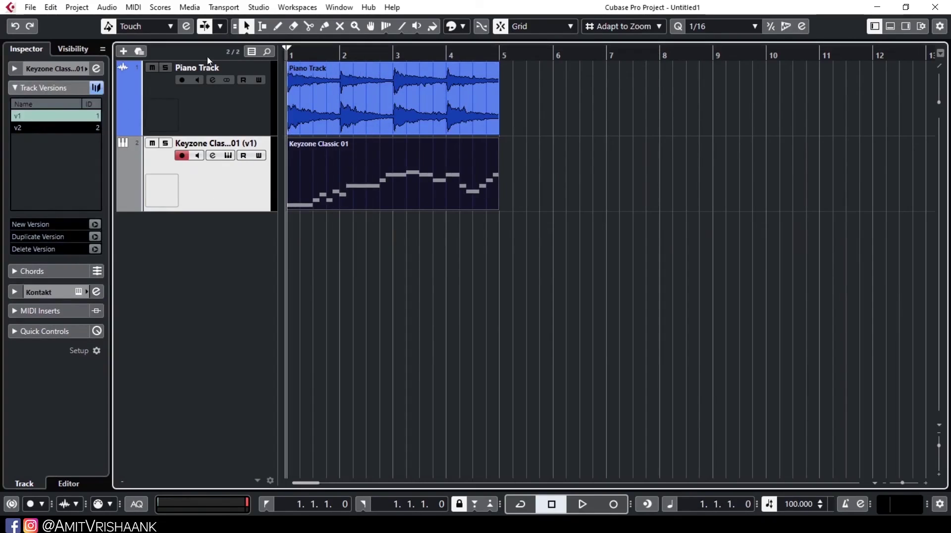
key("space")
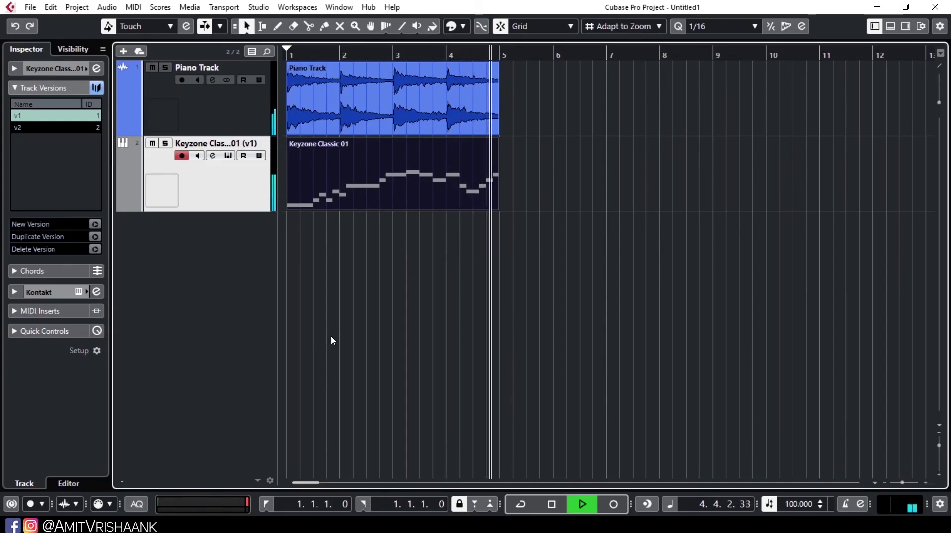
key("space")
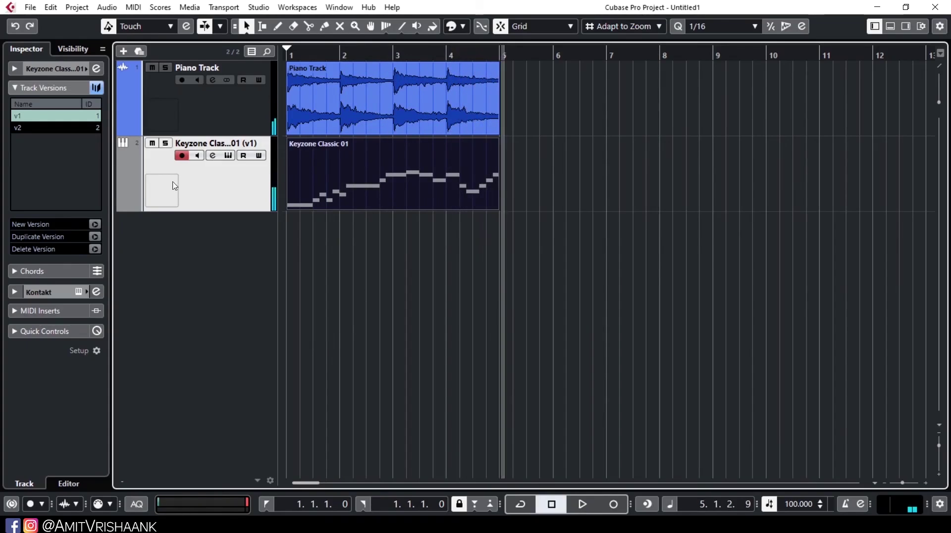
- Activate version v2 of the Keyzone Classic track and play both tracks from the start
left_click(45, 128)
left_click(310, 299)
key("period")
key("space")
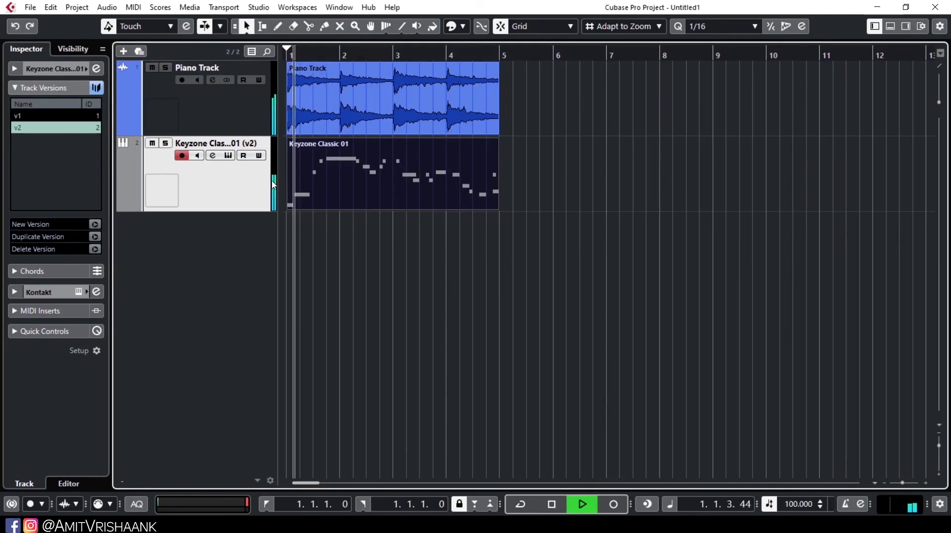